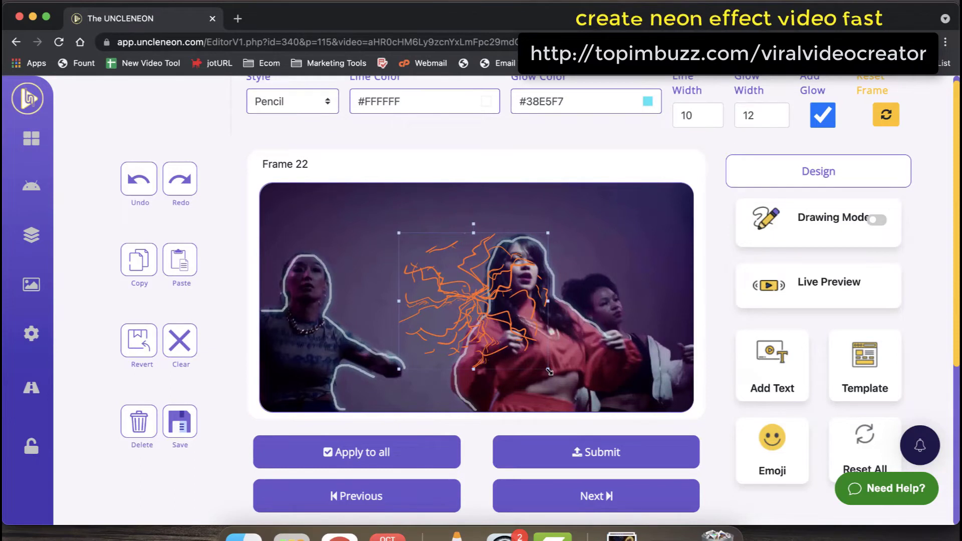
Step: Enlarge the lightning animation over the central dancer in frame 22 and apply it with shadow colour #F5EA07
drag(548, 371, 575, 395)
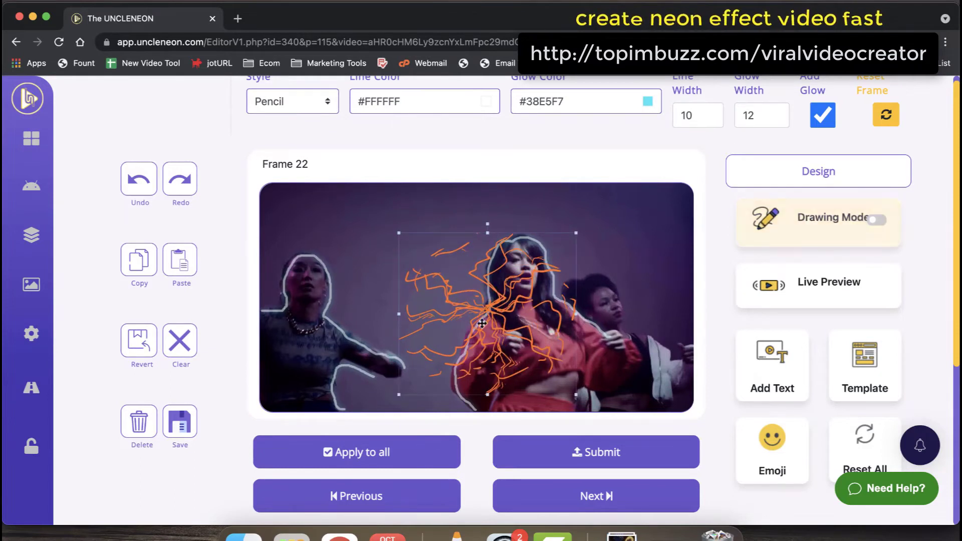
drag(492, 317, 479, 310)
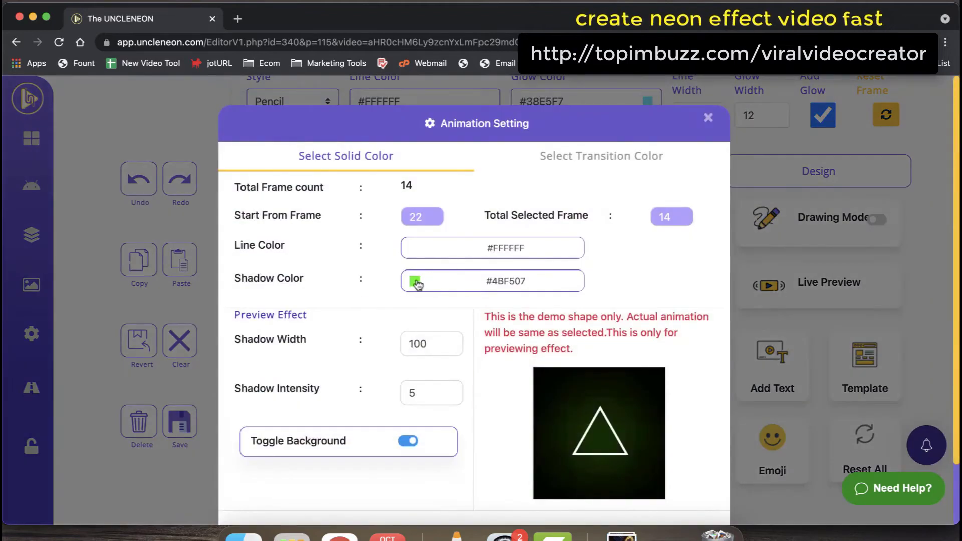
click(415, 282)
drag(459, 368, 459, 375)
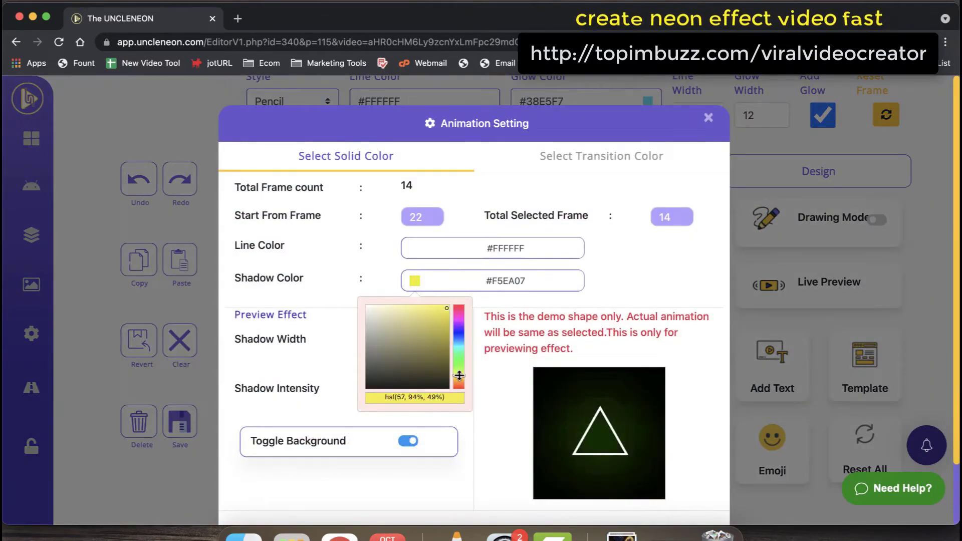
click(479, 419)
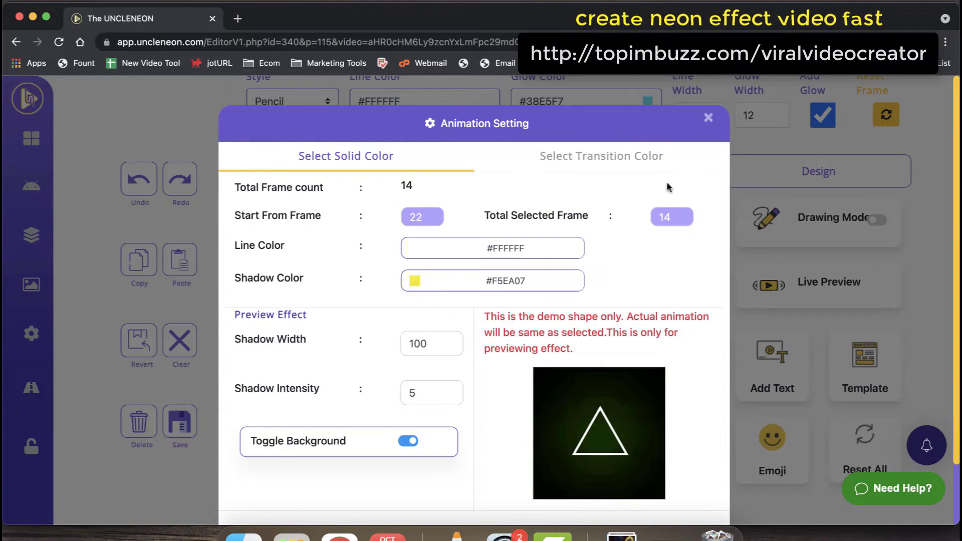
scroll(576, 333, down, 3)
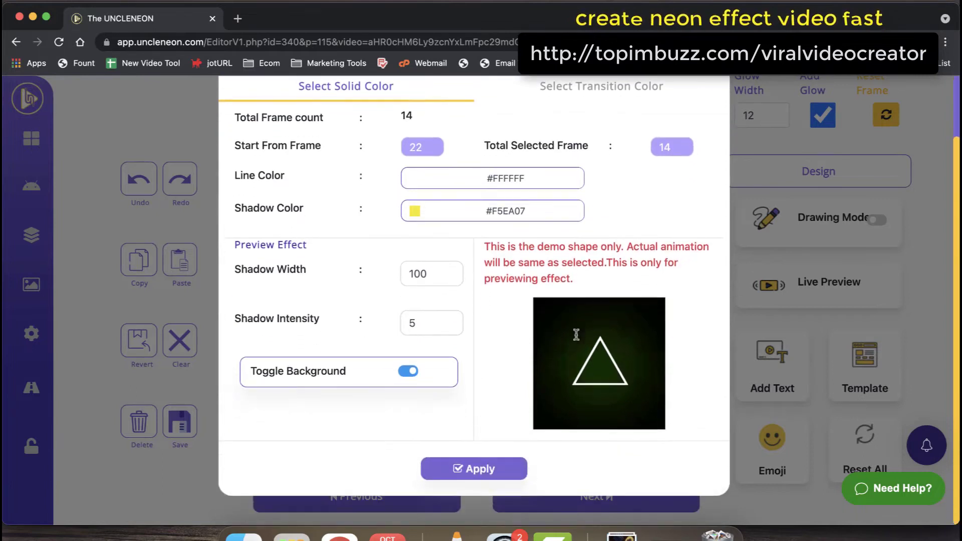
click(469, 473)
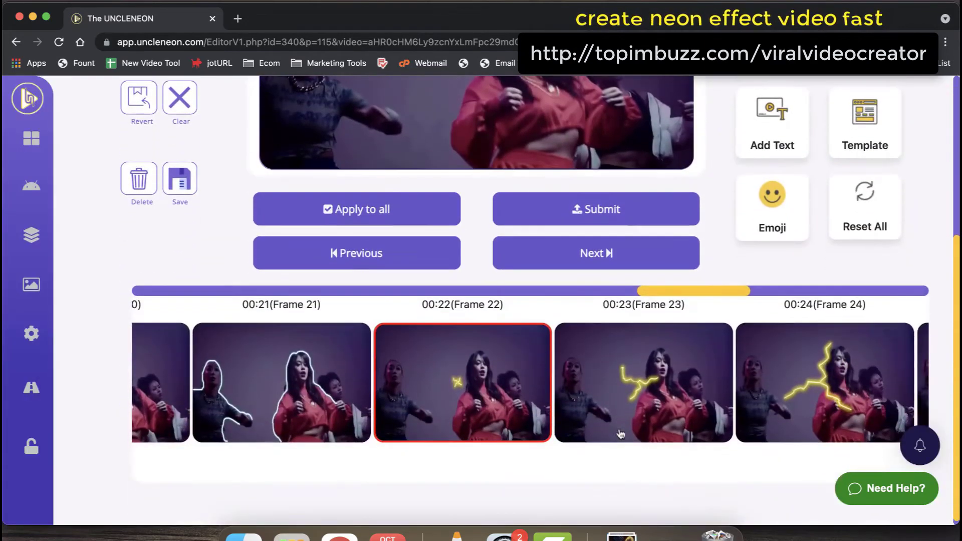
Step: Check the lightning across frames 22 to 30, play a live preview at the YouTube 1200 X 720 resolution, and close it
scroll(651, 421, right, 10)
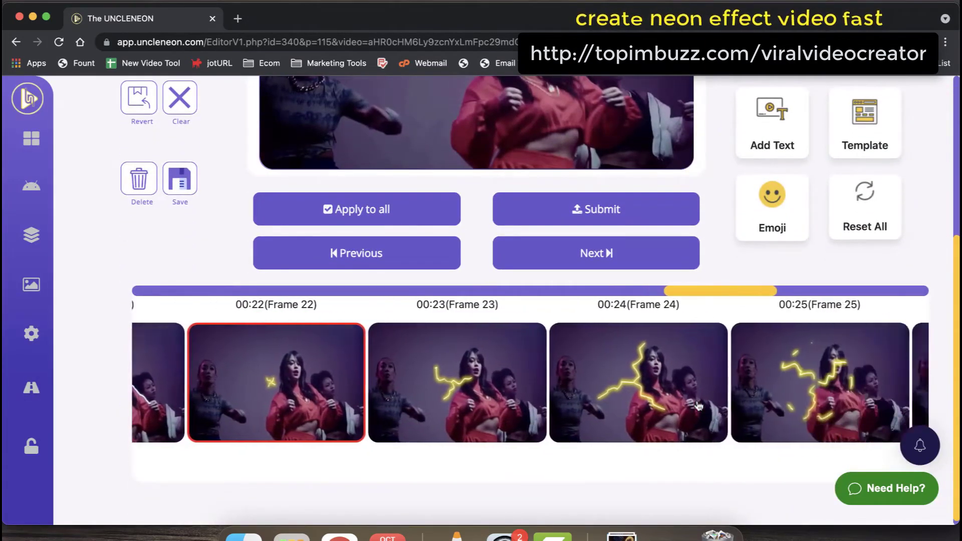
scroll(699, 405, right, 8)
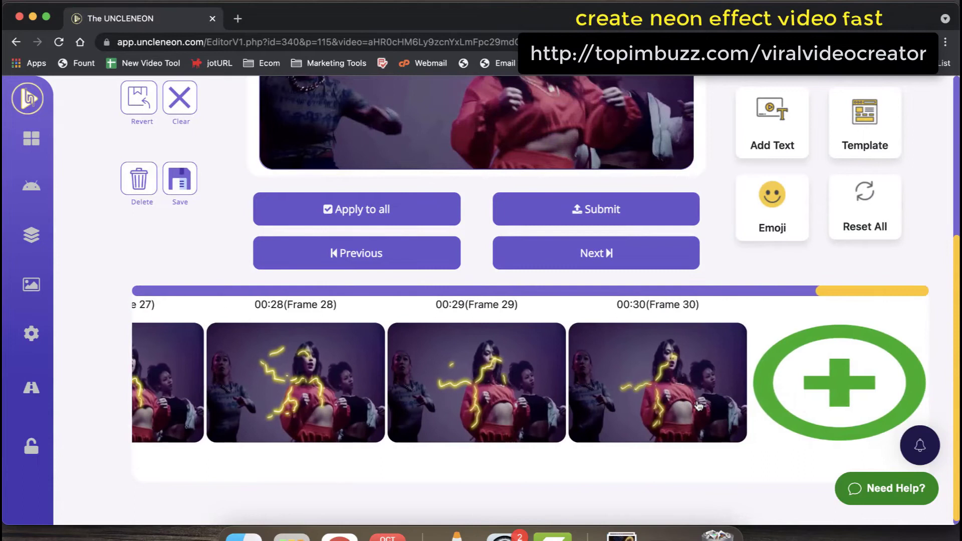
scroll(741, 387, left, 10)
scroll(741, 387, up, 5)
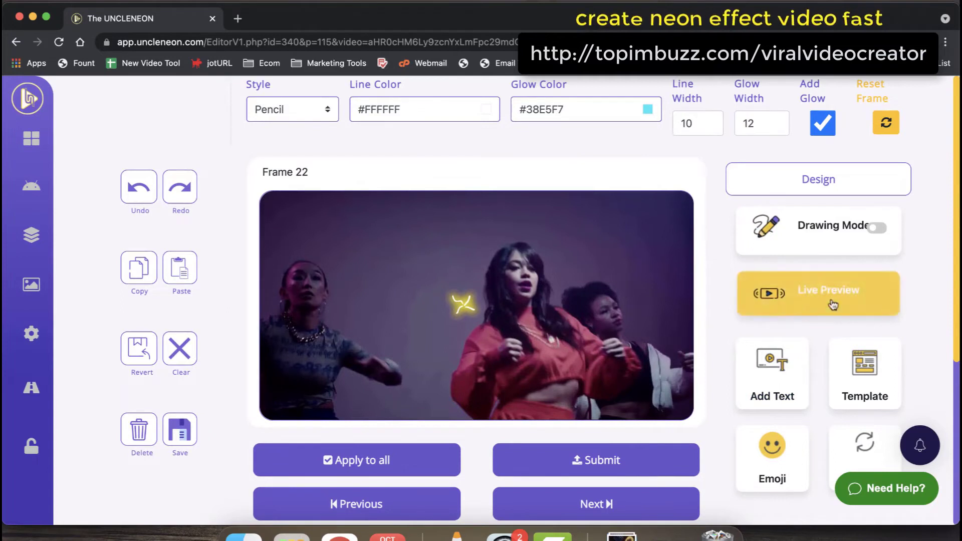
click(793, 299)
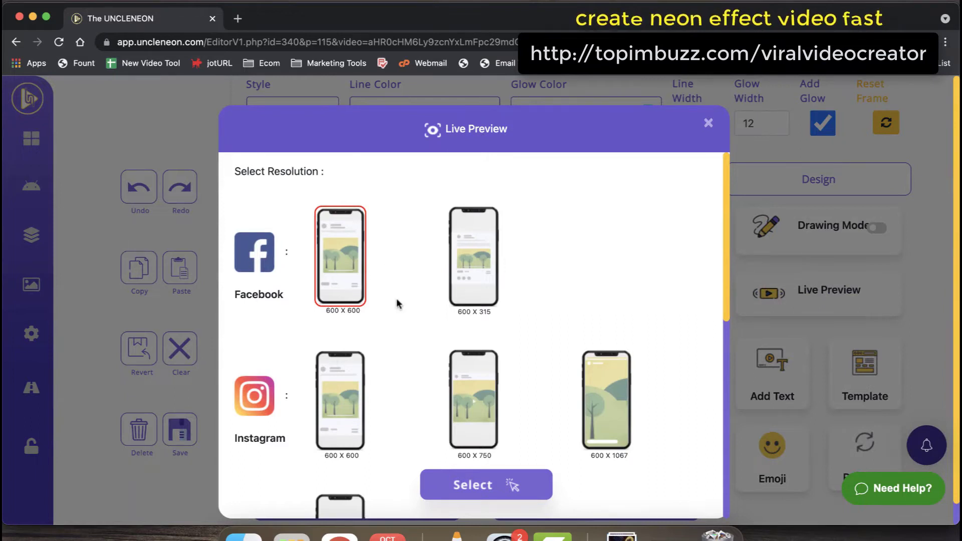
scroll(397, 304, down, 6)
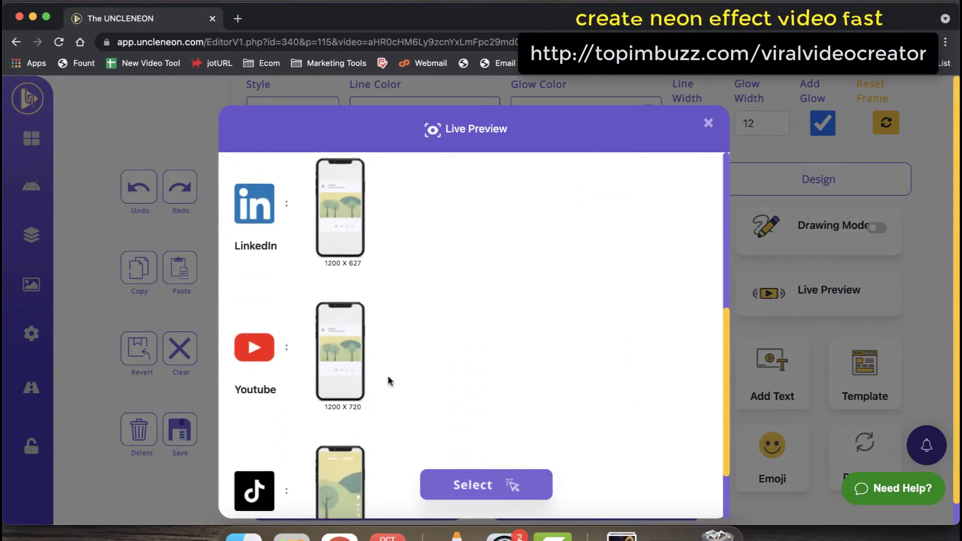
scroll(389, 381, down, 3)
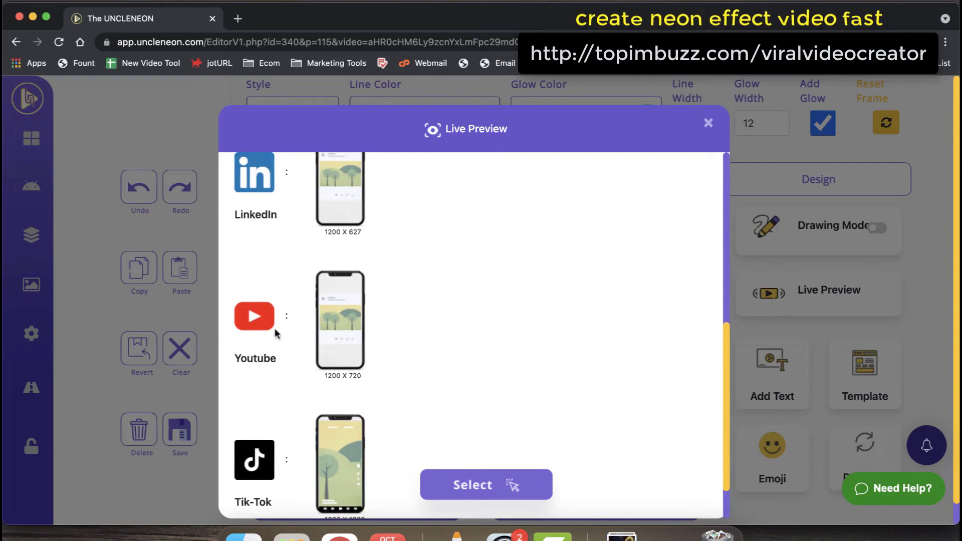
click(351, 314)
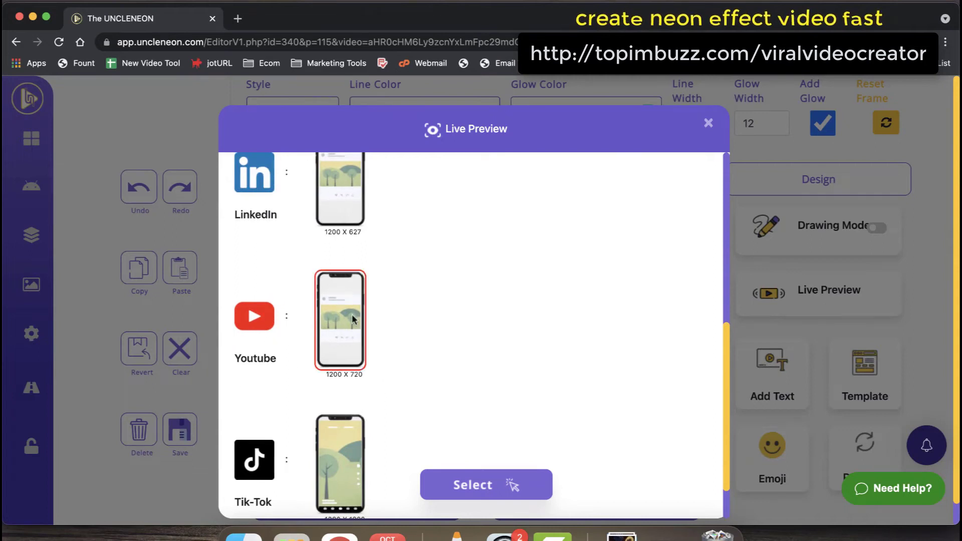
click(472, 485)
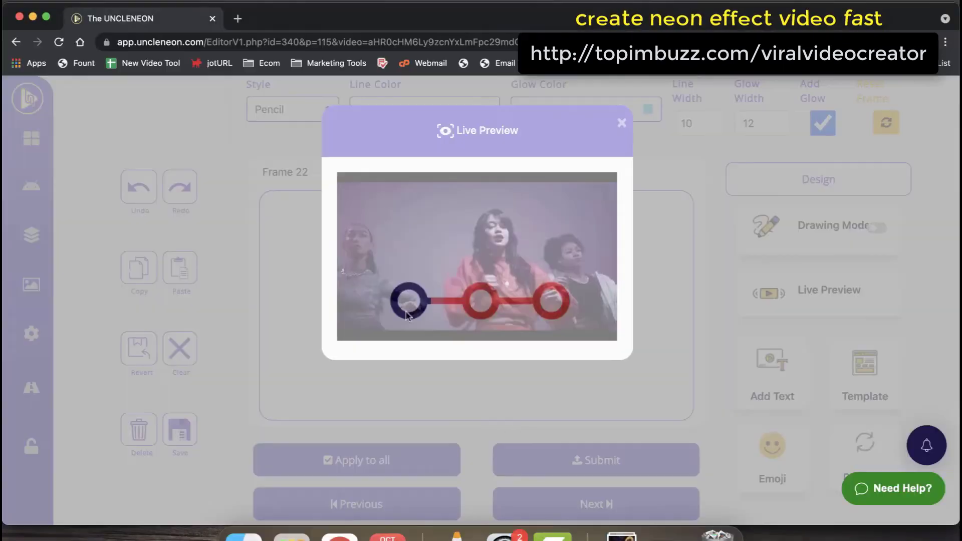
click(622, 122)
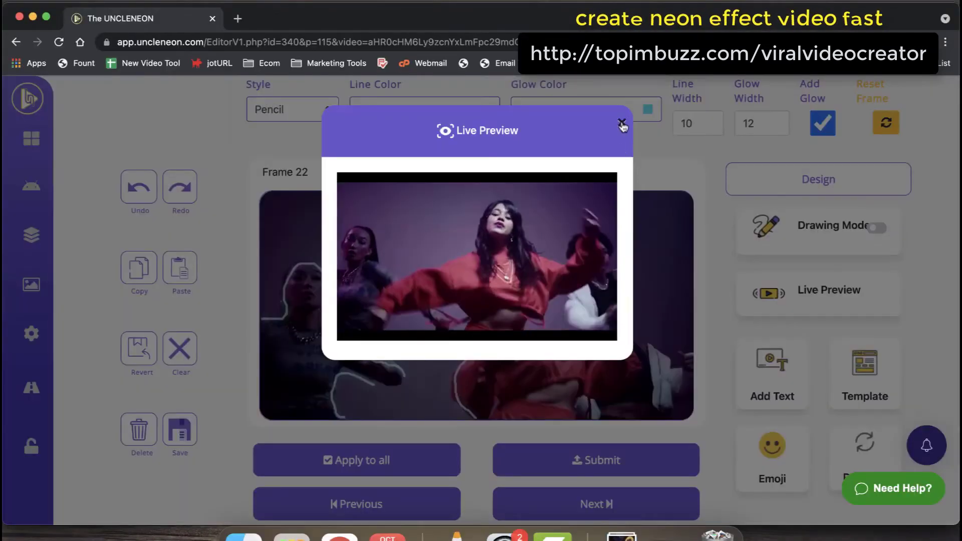
Step: Load more frames after frame 30 and look through the added ones
scroll(622, 351, down, 5)
scroll(623, 383, right, 5)
scroll(624, 382, right, 1)
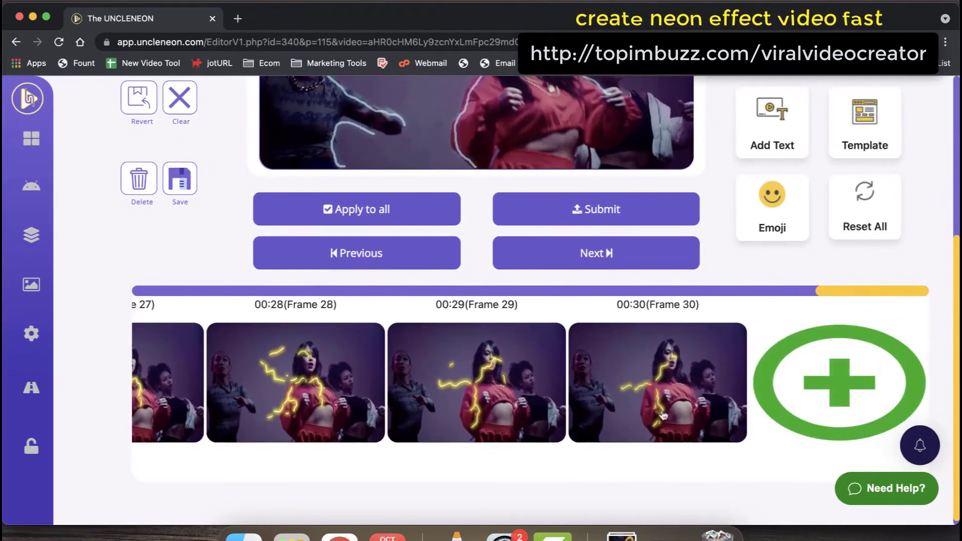
scroll(662, 415, up, 2)
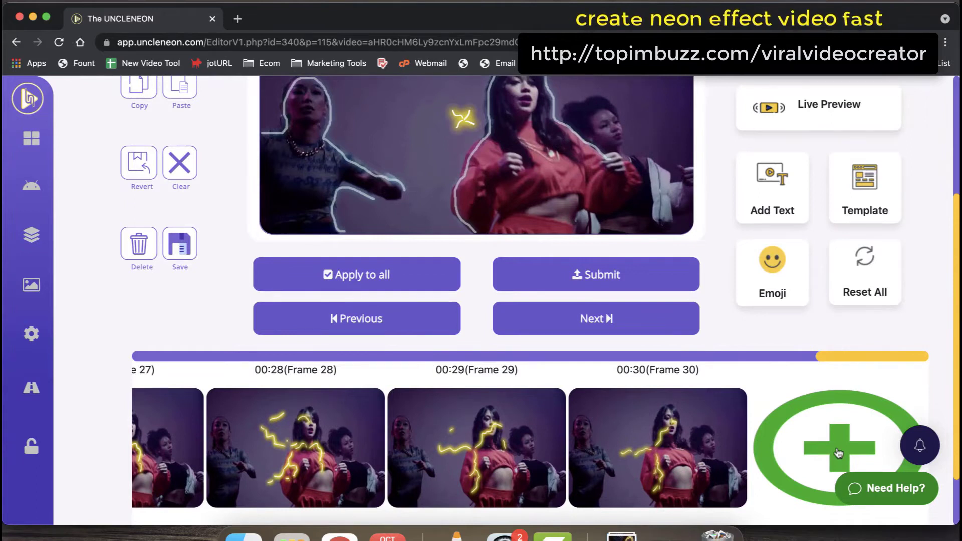
click(837, 453)
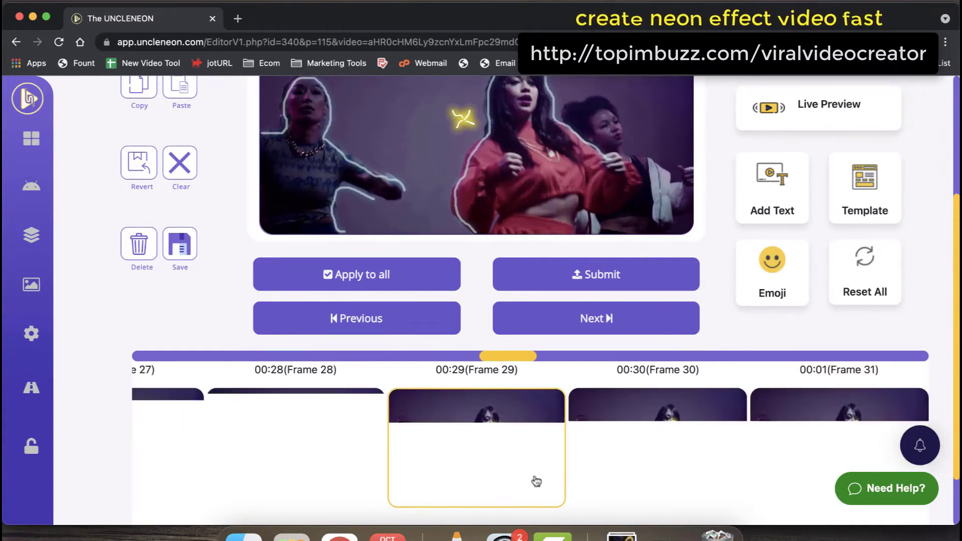
scroll(536, 481, right, 10)
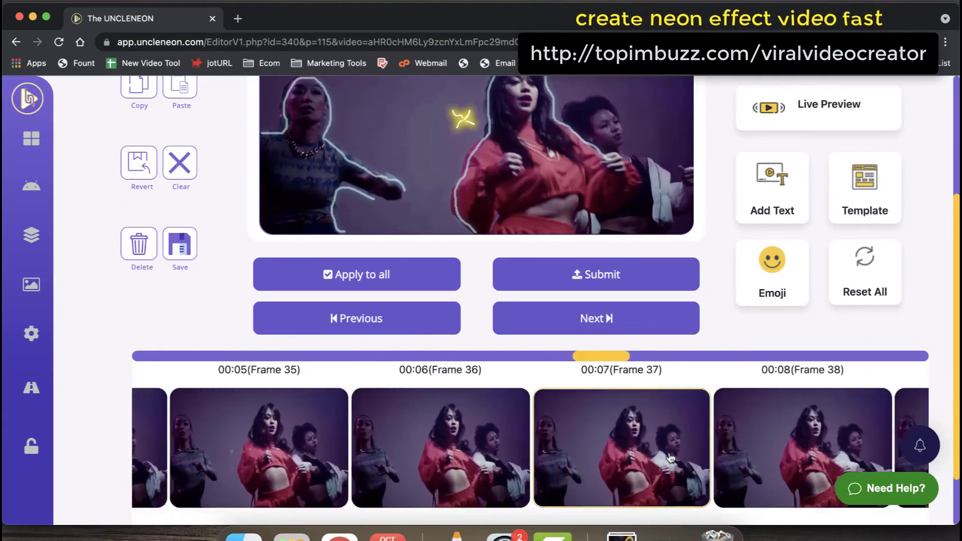
scroll(670, 458, right, 6)
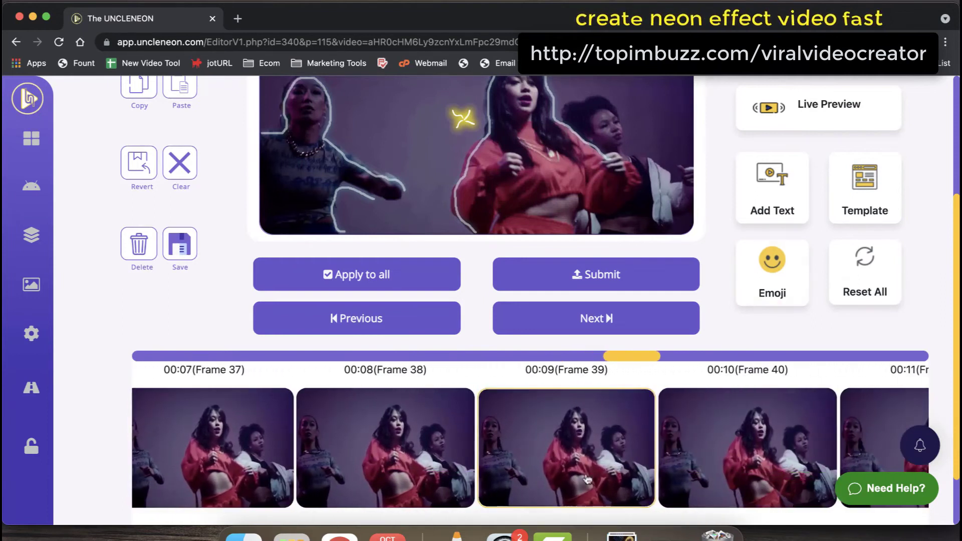
scroll(587, 478, right, 10)
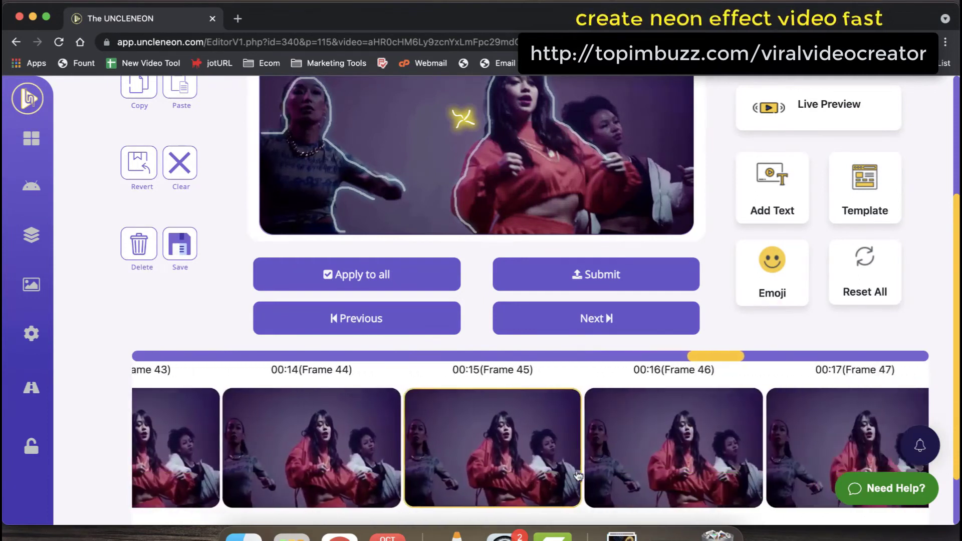
scroll(578, 475, left, 8)
Step: Add the three-line neon "Party! Party! Party!" text design to frame 22
scroll(533, 474, up, 2)
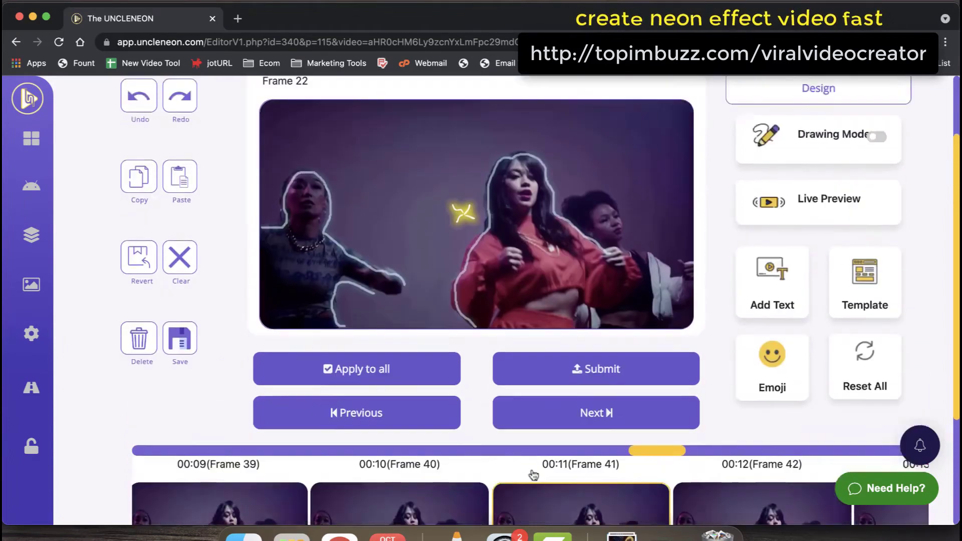
scroll(533, 475, up, 3)
scroll(708, 349, down, 1)
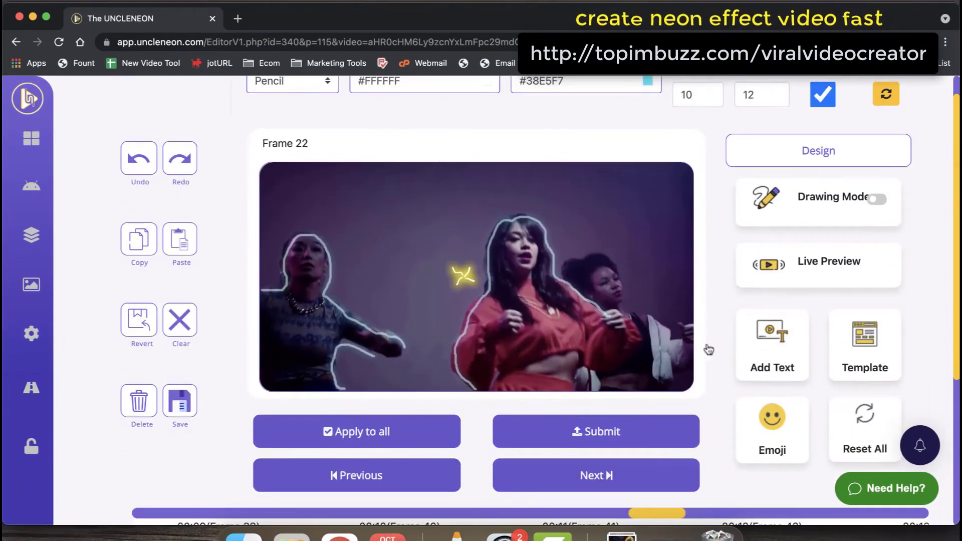
scroll(722, 368, up, 1)
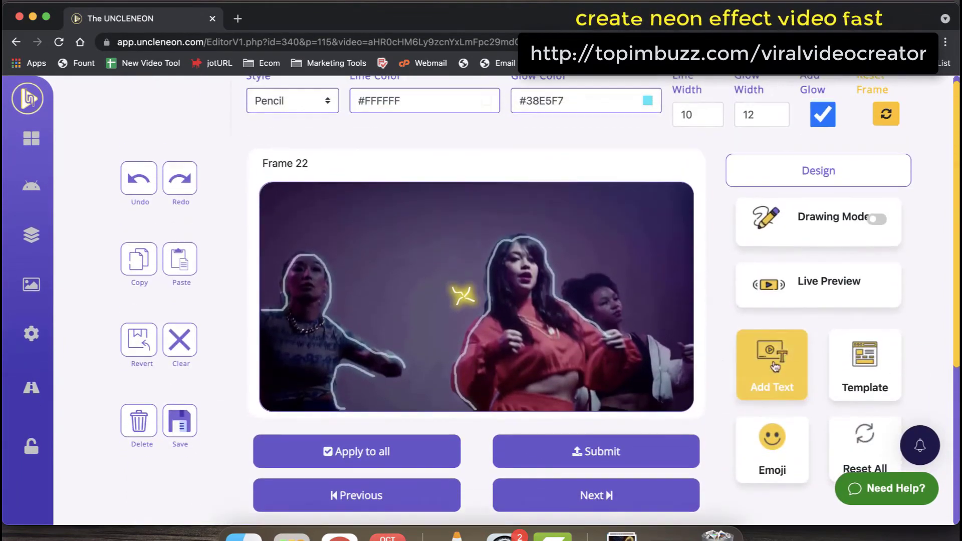
click(775, 367)
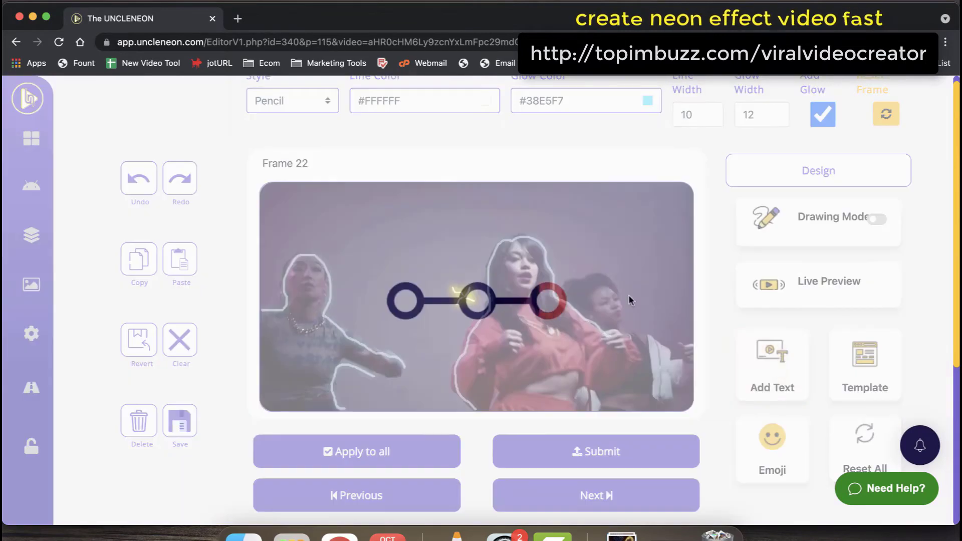
scroll(477, 304, down, 5)
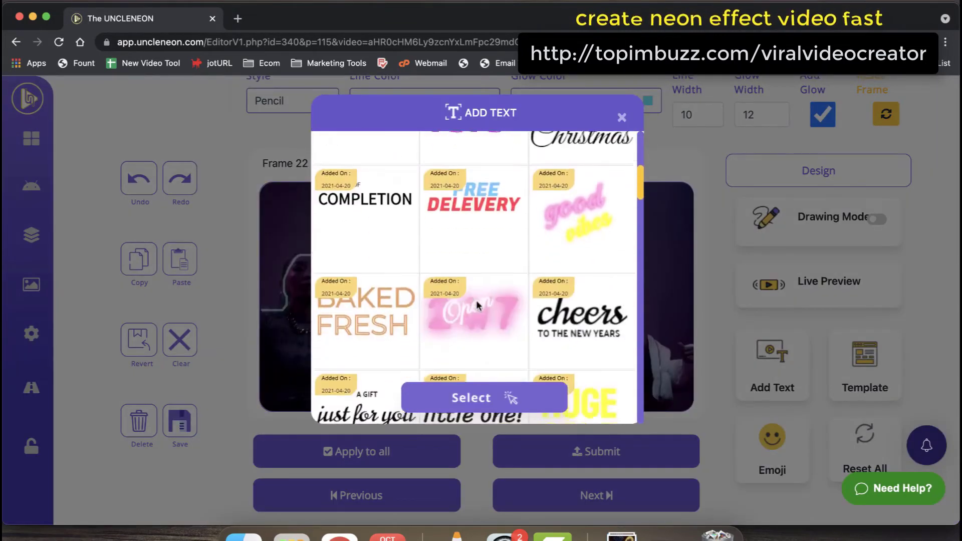
scroll(477, 304, up, 3)
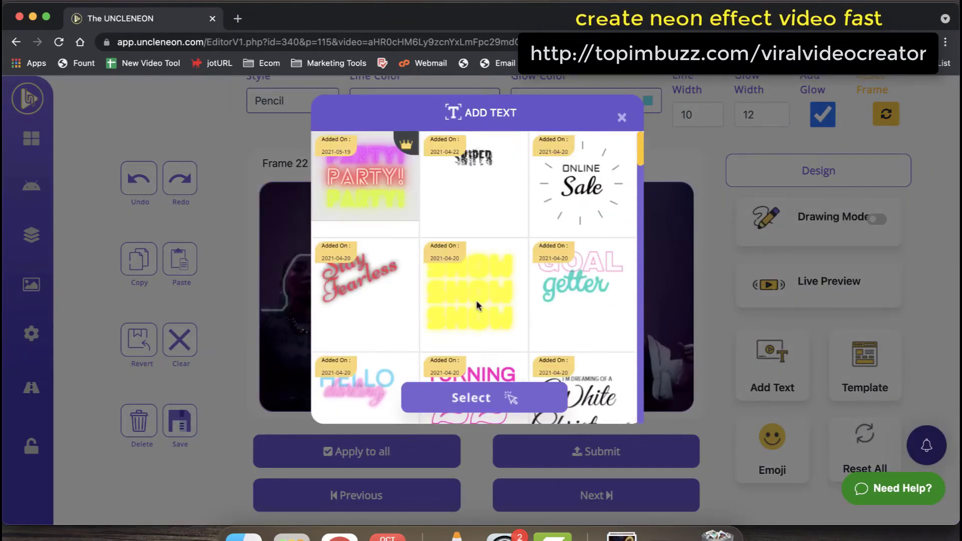
click(369, 198)
click(462, 398)
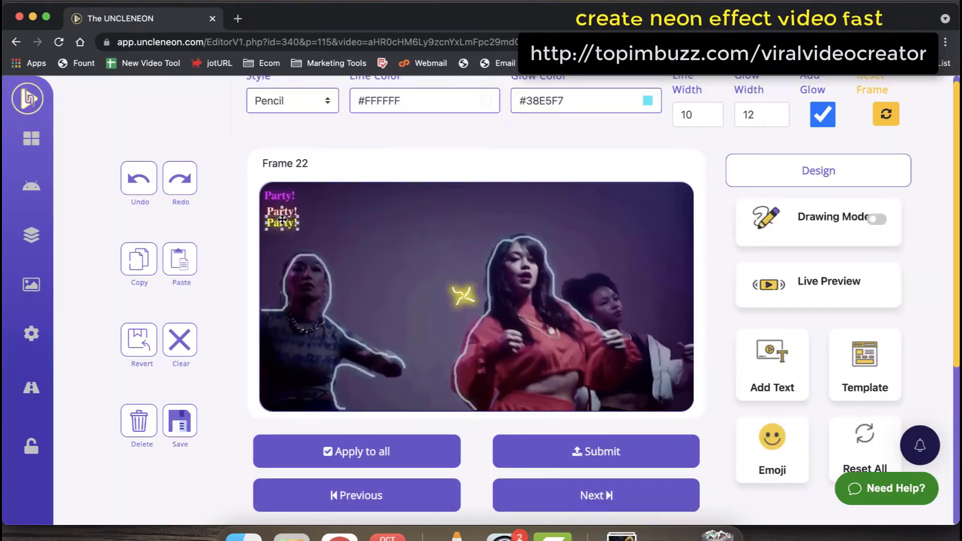
Step: Move the yellow "Party!" line away from the other two and change its wording to "Great"
drag(288, 223, 381, 240)
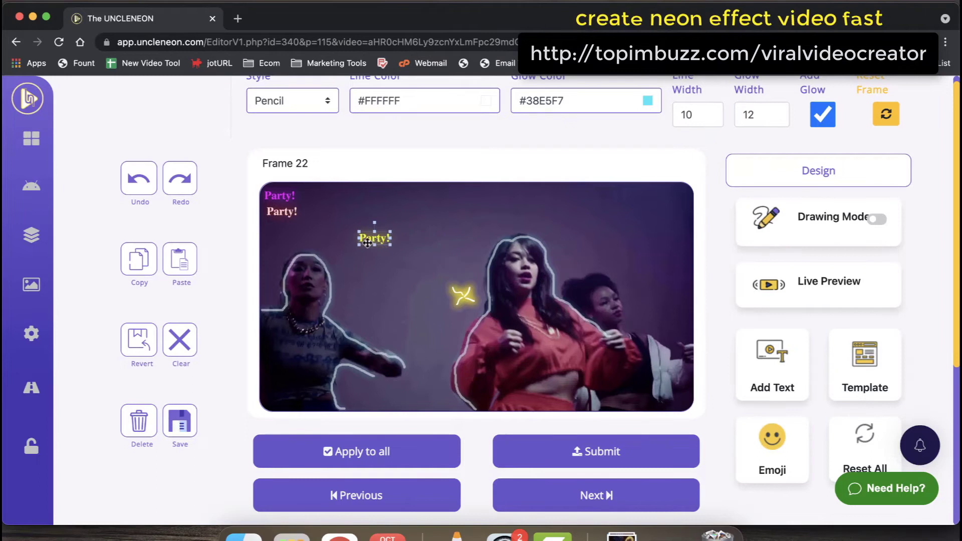
double_click(374, 239)
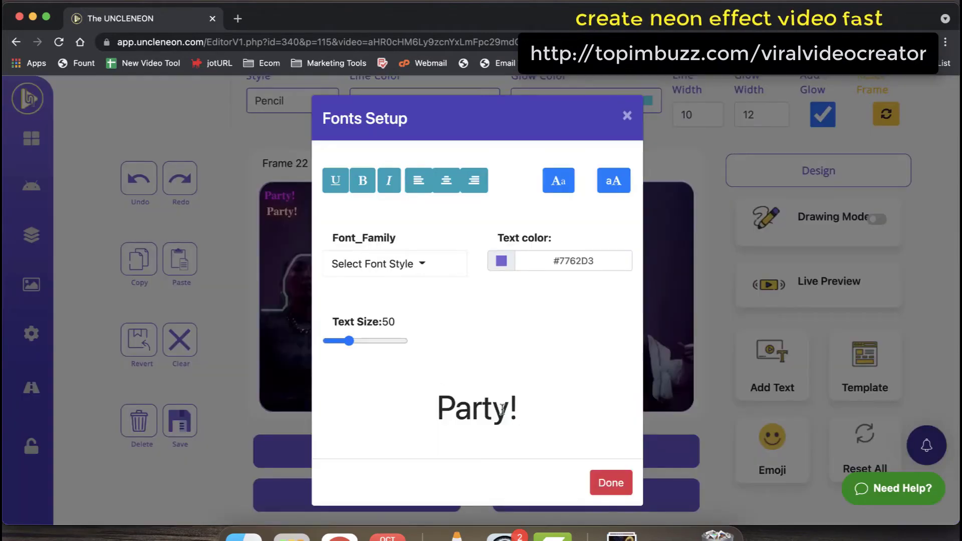
drag(520, 412, 484, 411)
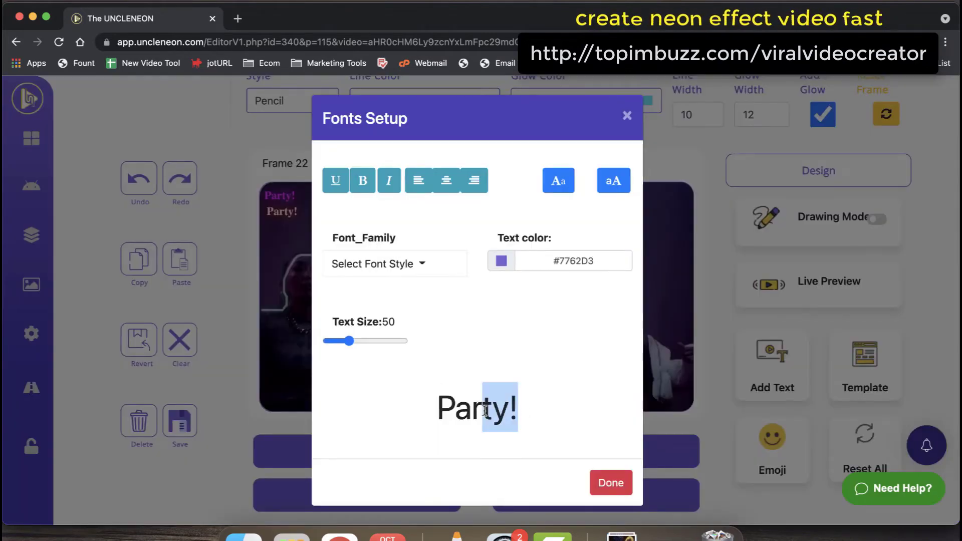
click(626, 116)
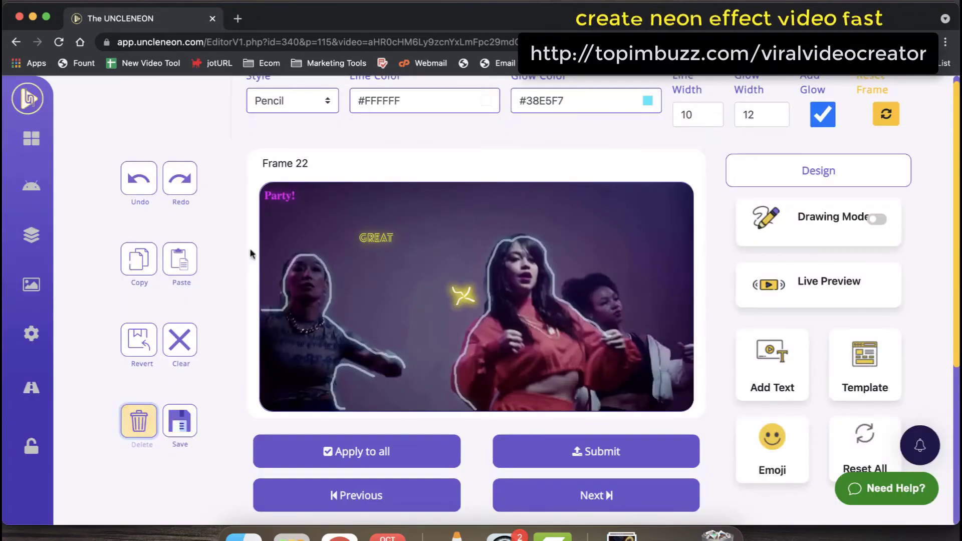
Step: Delete the leftover "Party!" lines from the frame, keeping only the yellow "Great" text
click(279, 195)
click(138, 420)
Step: Enlarge the yellow "Great" text and place it in the upper-left area of the frame, above the first dancer
click(378, 239)
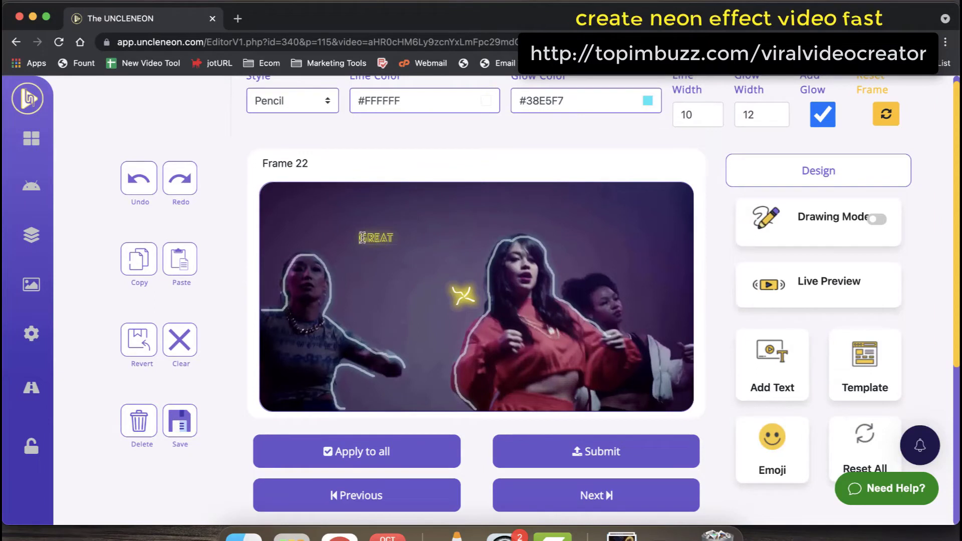
click(378, 239)
drag(398, 246, 348, 223)
Step: Set the yellow "Great" text's font to BEBAS and shift the text slightly within the frame's upper-left area
double_click(339, 220)
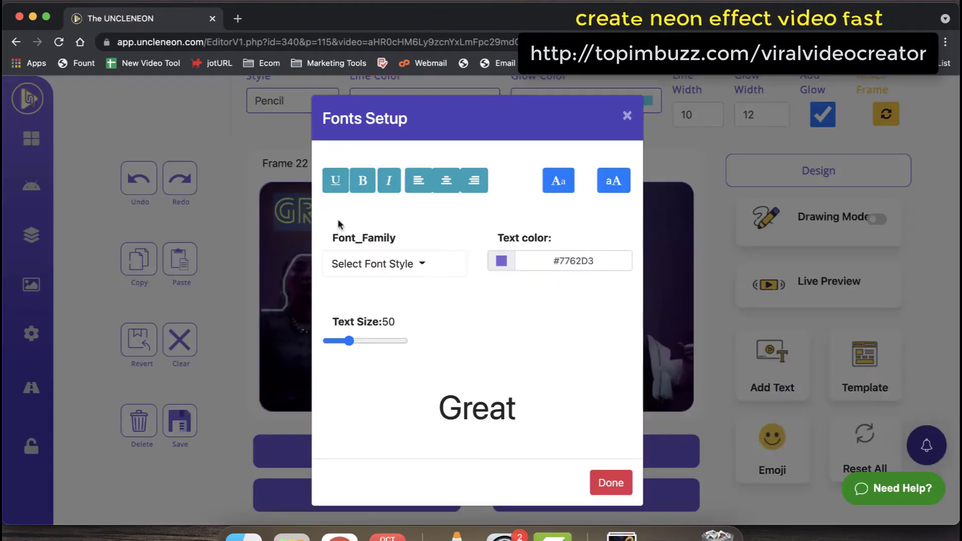
click(421, 263)
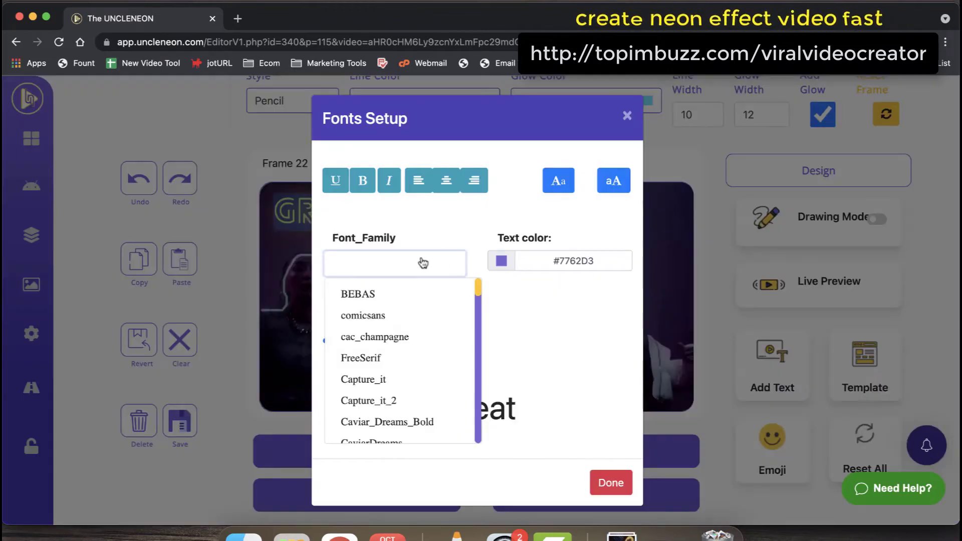
click(375, 295)
click(609, 481)
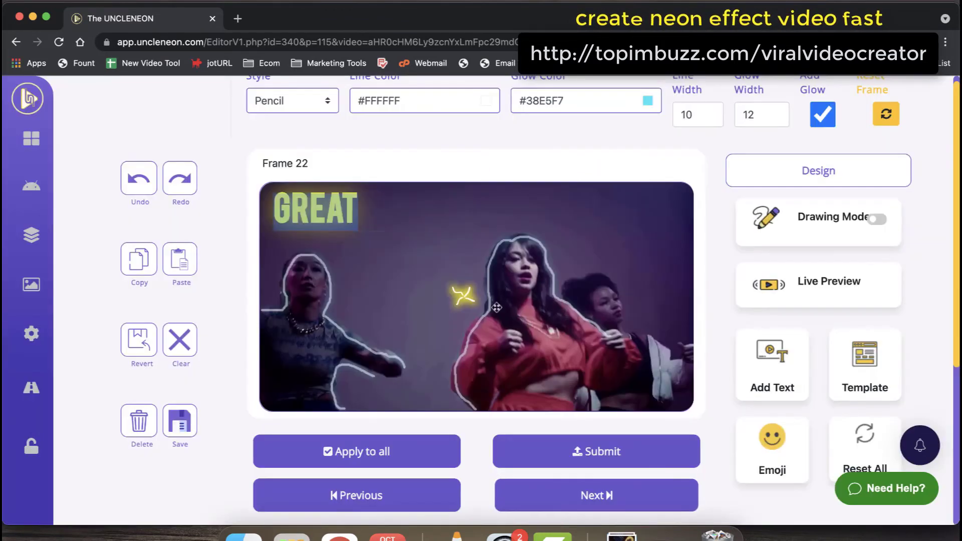
mouse_move(305, 204)
mouse_down()
mouse_move(376, 213)
mouse_move(316, 210)
mouse_up()
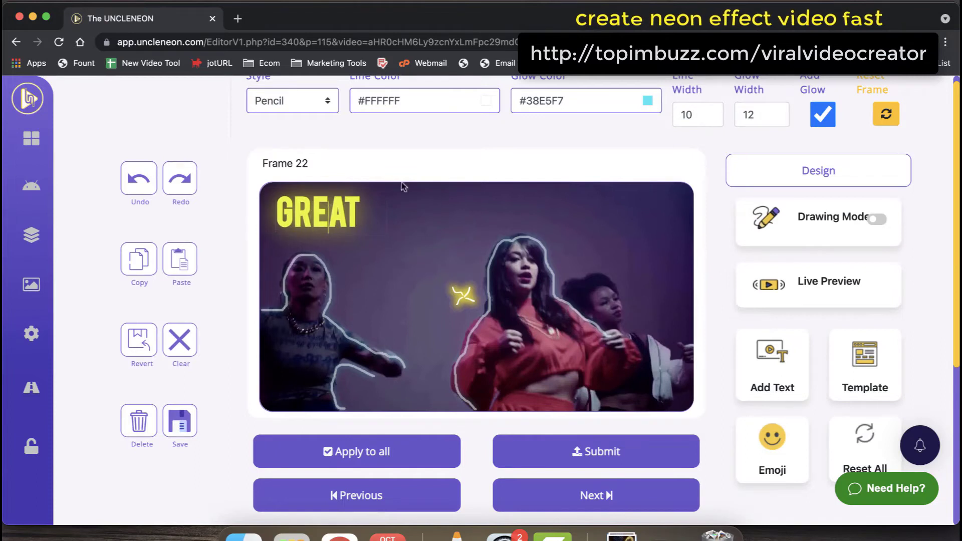
double_click(293, 201)
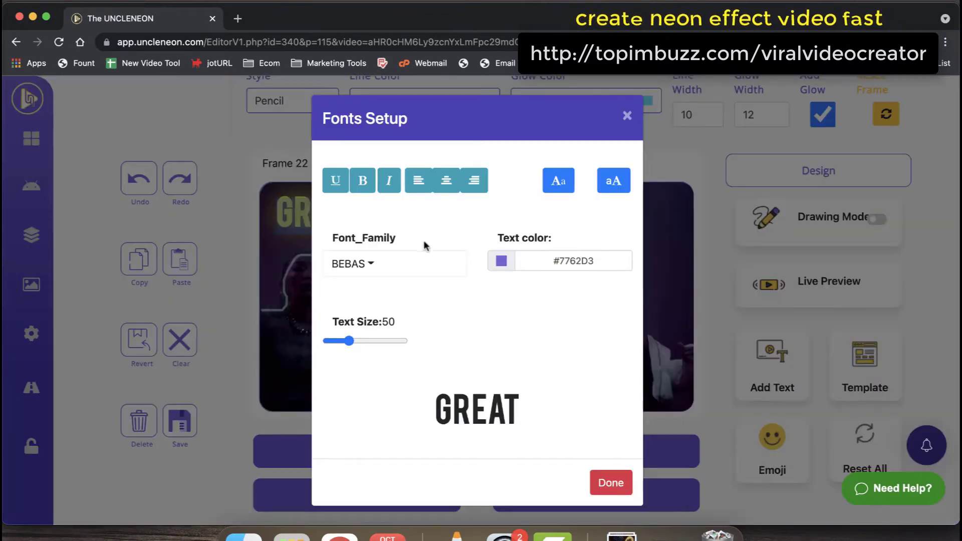
click(501, 262)
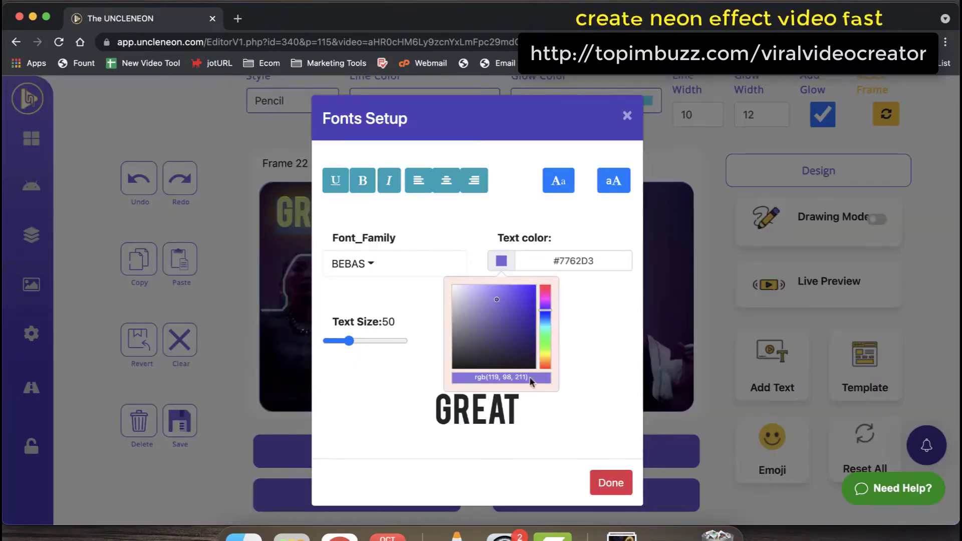
click(626, 116)
Step: Delete the yellow "Great" text from frame 22
click(435, 232)
click(139, 420)
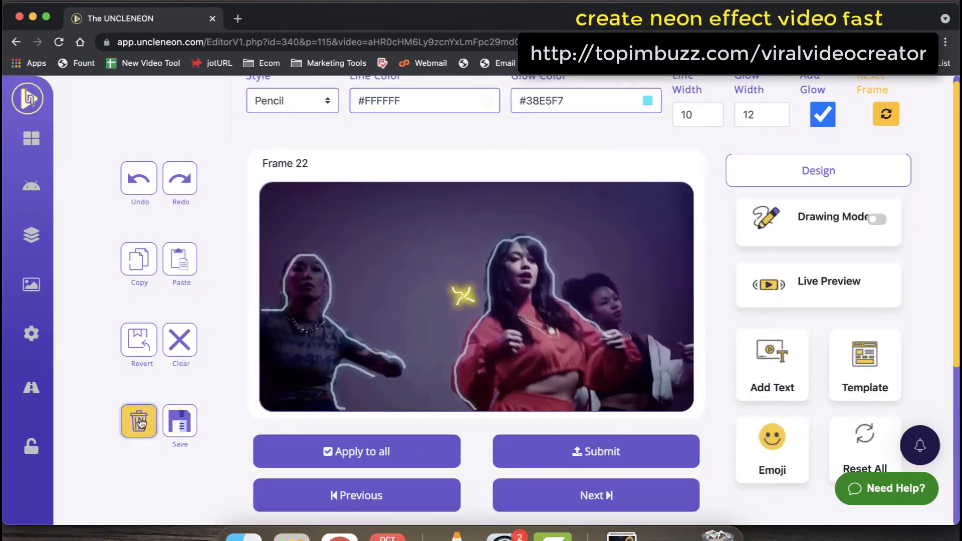
Step: Look through the available emoji designs without adding one to the frame
scroll(896, 401, down, 2)
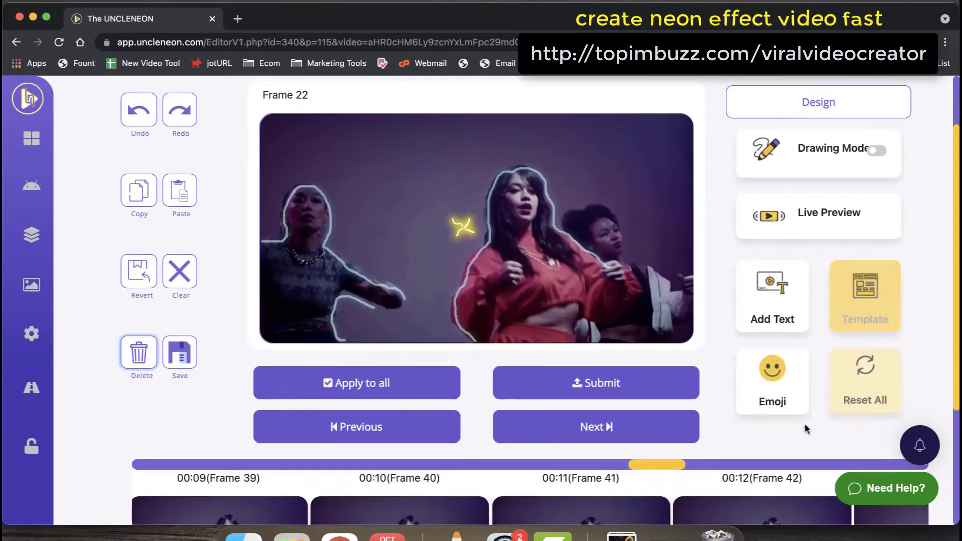
click(771, 374)
scroll(550, 246, down, 5)
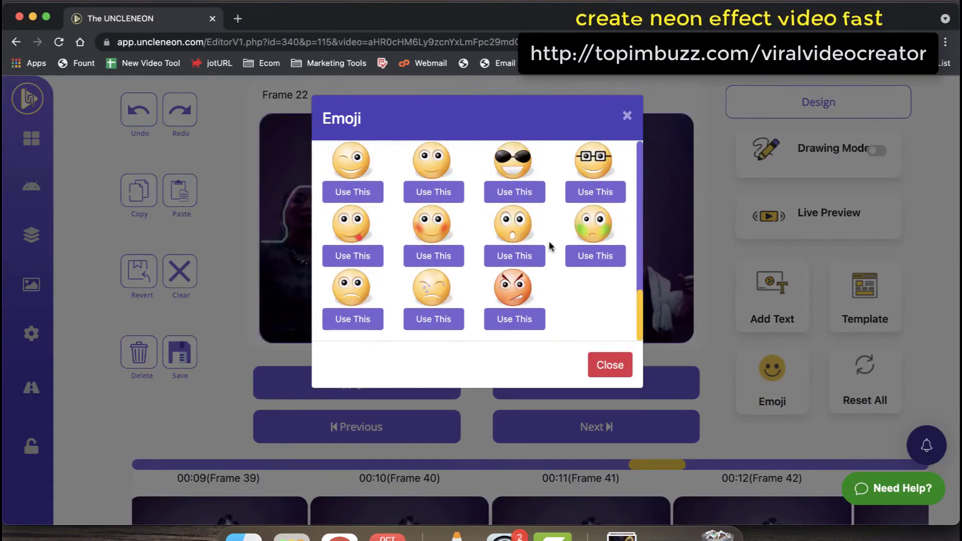
scroll(550, 246, up, 5)
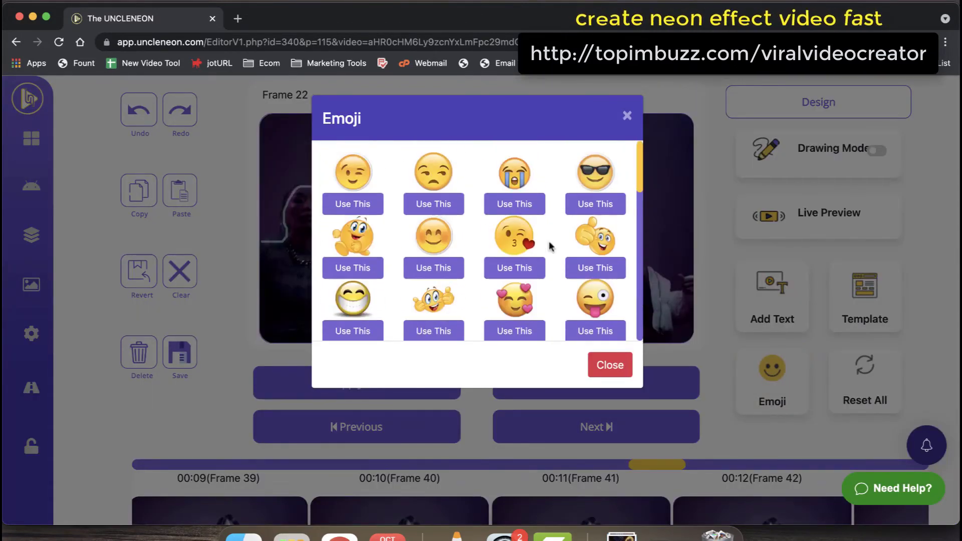
click(626, 116)
scroll(420, 266, up, 1)
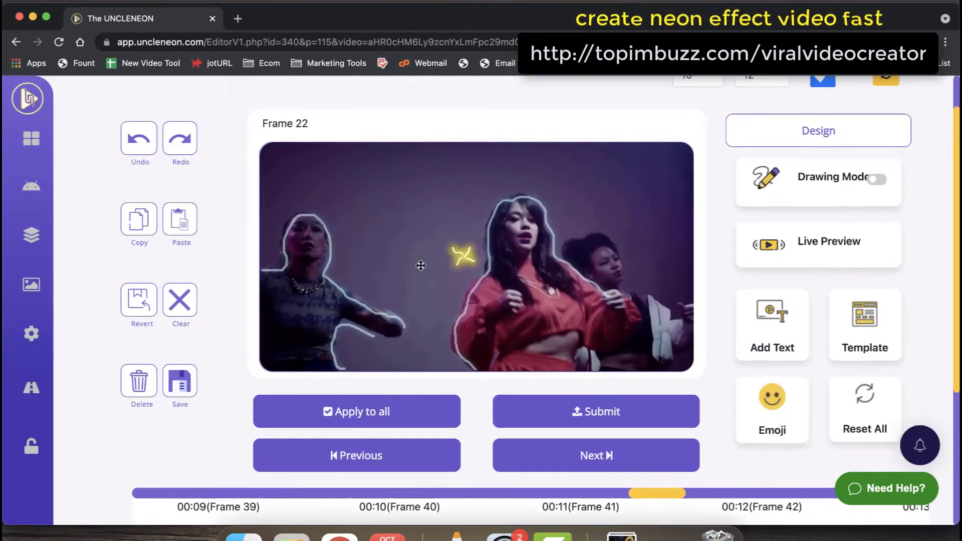
scroll(421, 265, up, 2)
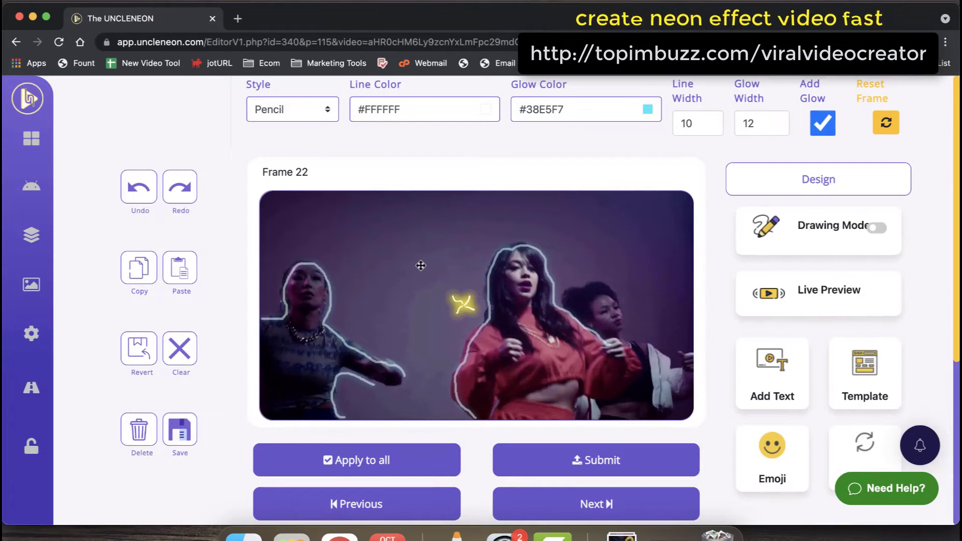
Step: Save the current changes on frame 22
click(180, 429)
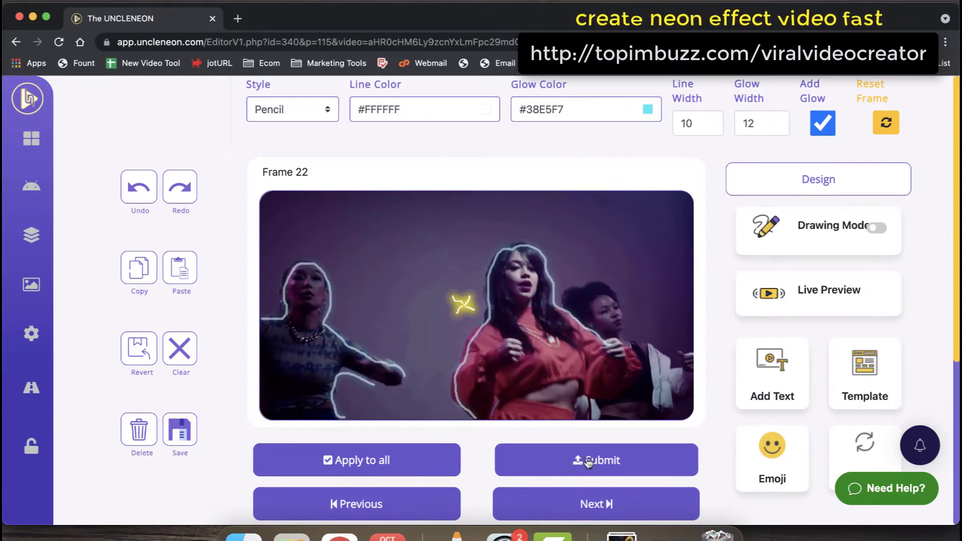
scroll(566, 443, down, 1)
scroll(565, 444, up, 1)
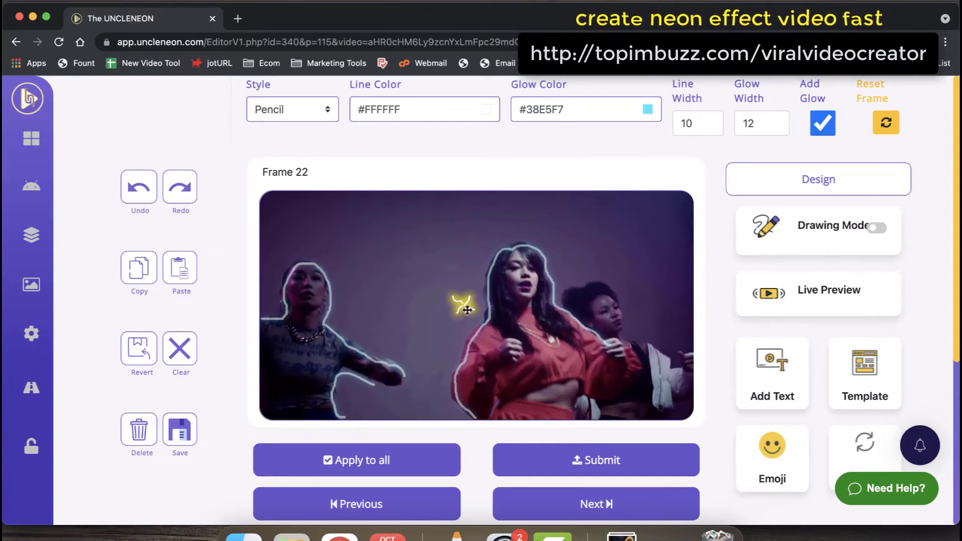
Step: Revert the dancer-outline edit listed directly below the lightning animation, confirm the removal and close the list of applied animations
click(134, 351)
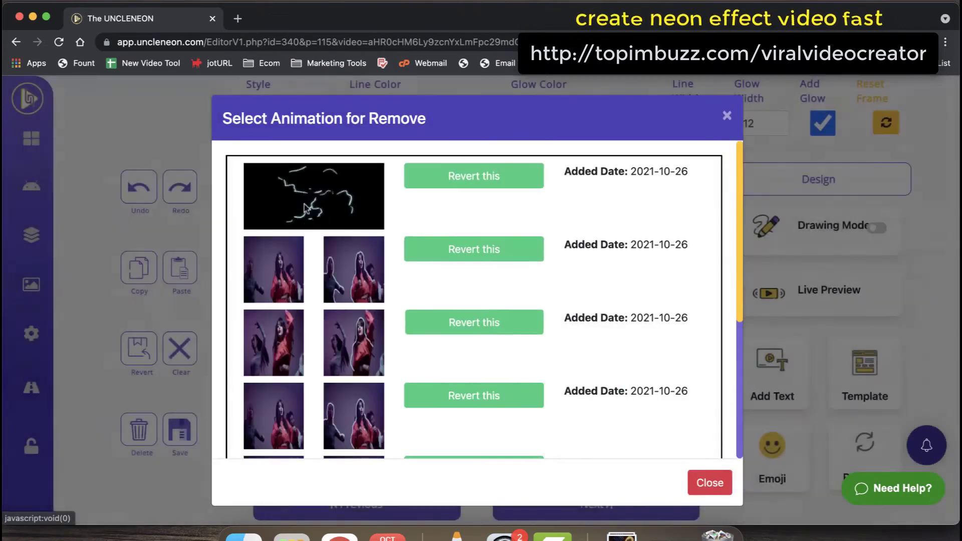
scroll(366, 233, down, 1)
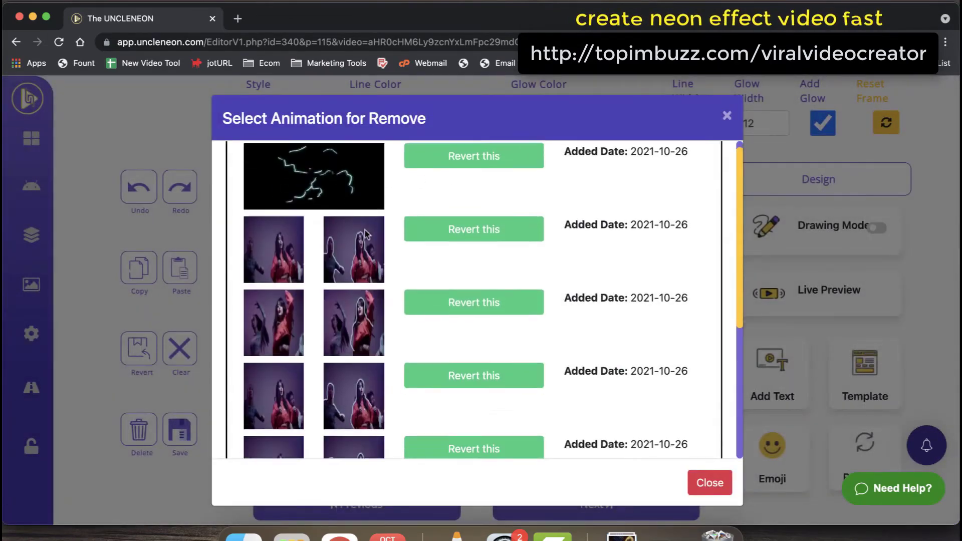
scroll(484, 264, up, 1)
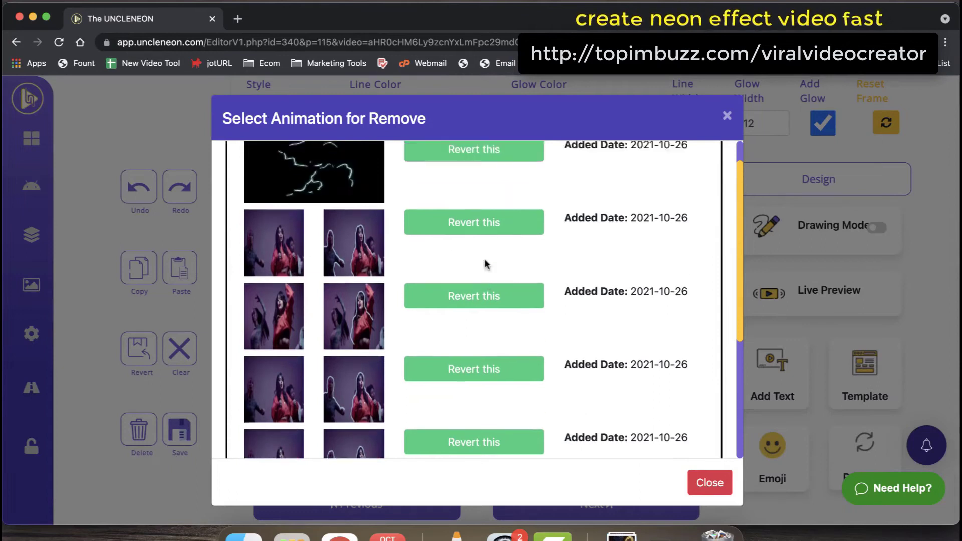
scroll(439, 300, down, 2)
scroll(440, 306, up, 2)
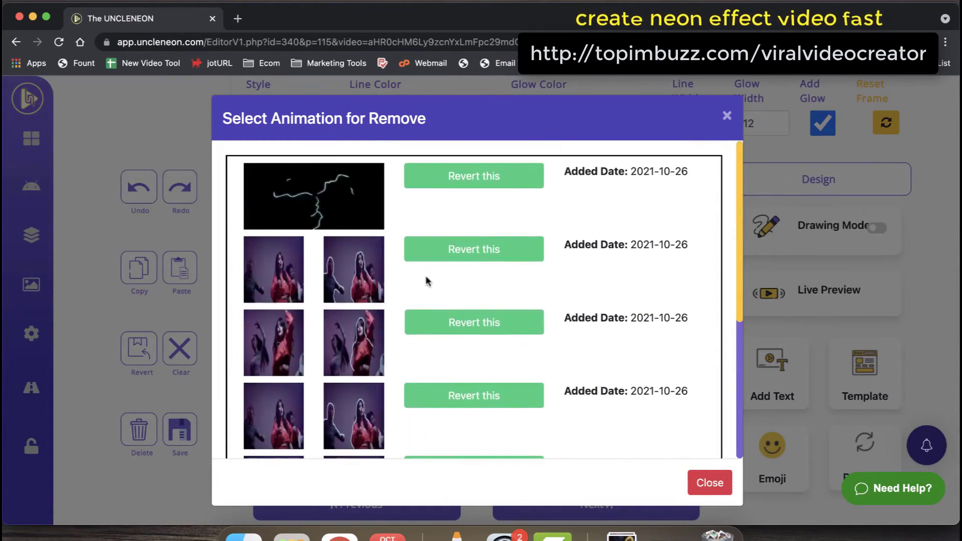
click(472, 257)
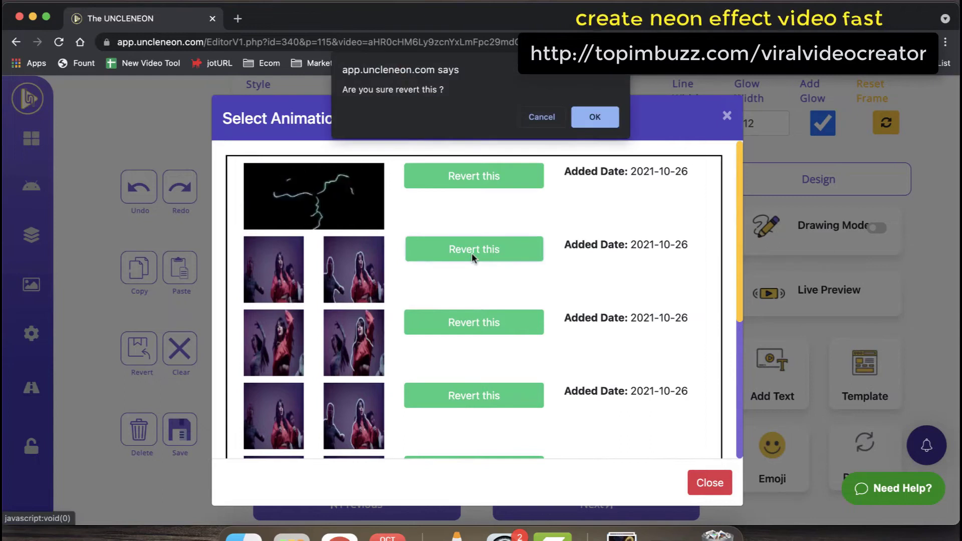
key(Return)
click(708, 482)
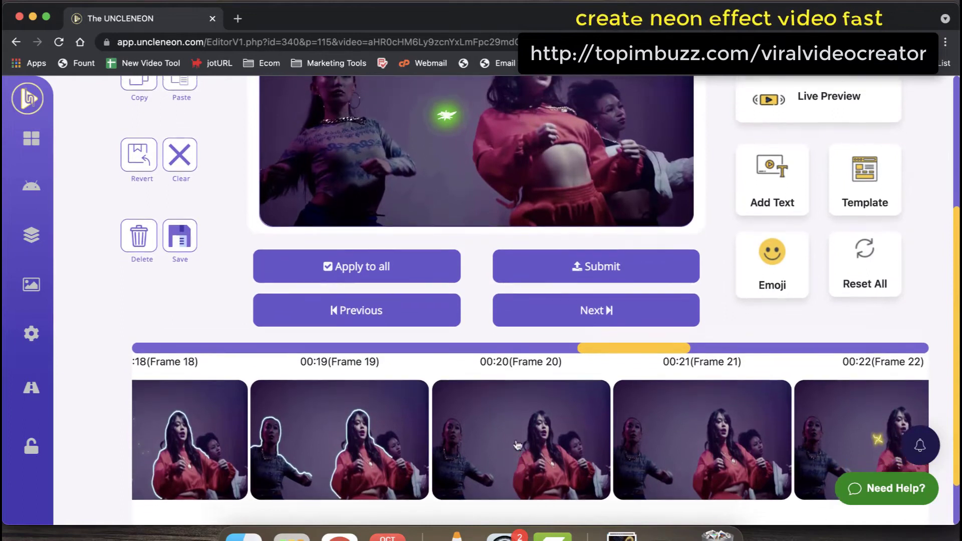
Step: Check the lightning on the frames from 23 onward, submit the edited scene for processing and return to the scene list
scroll(501, 430, right, 5)
scroll(493, 428, right, 8)
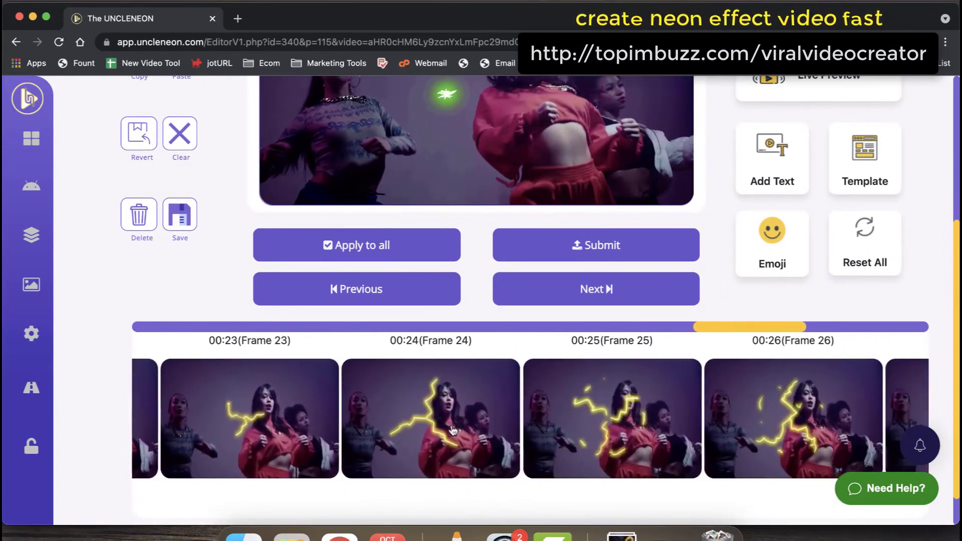
scroll(357, 326, up, 5)
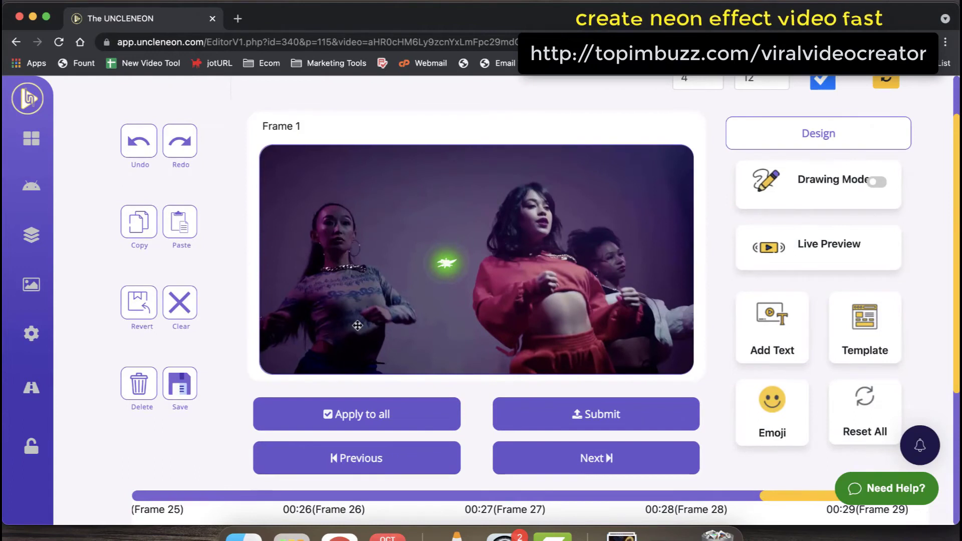
scroll(489, 306, down, 1)
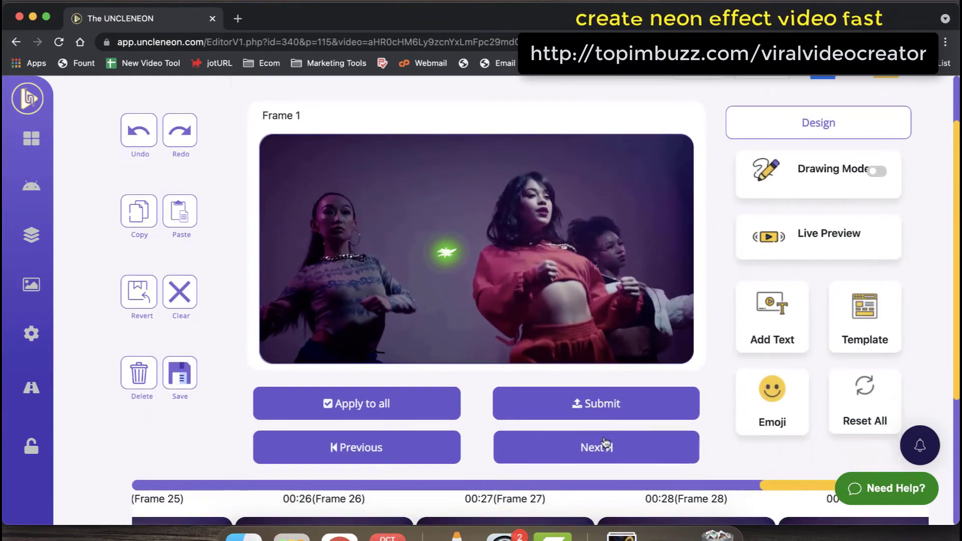
click(588, 412)
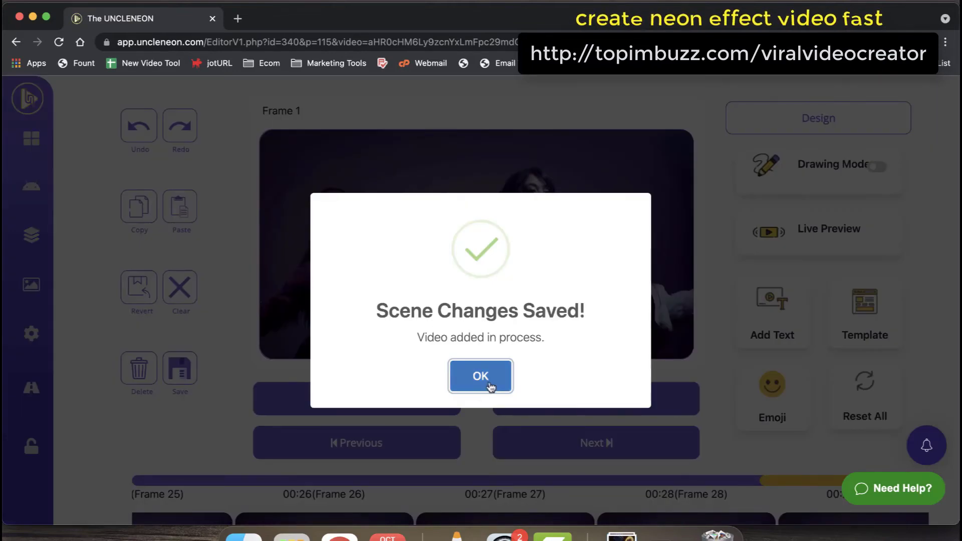
click(480, 377)
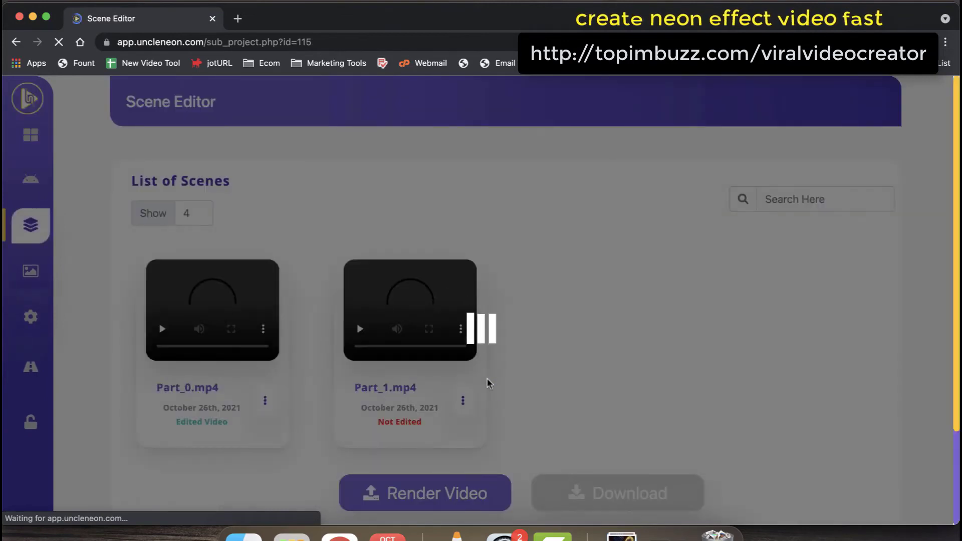
Step: Render the project's video at the Youtube resolution of 1200 X 720 and acknowledge the render notice
scroll(311, 221, down, 1)
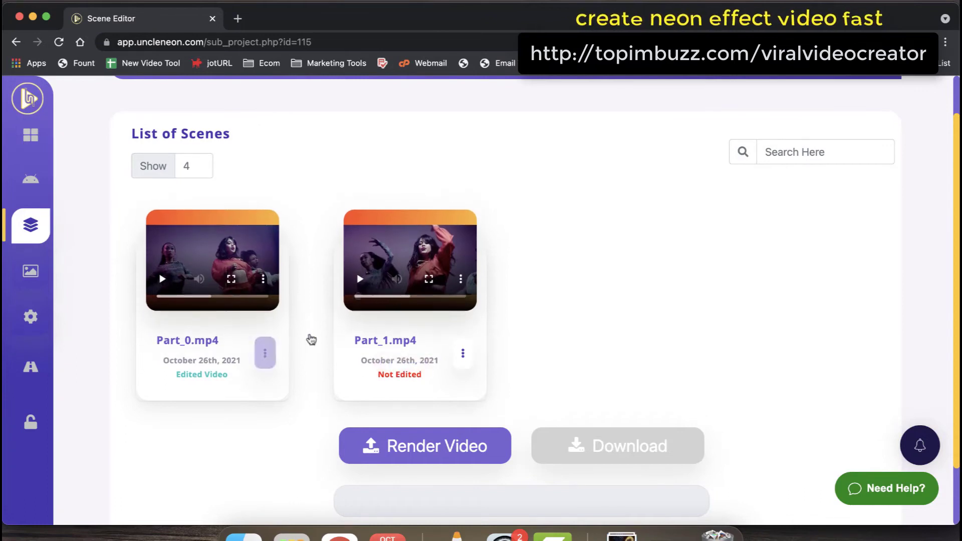
scroll(326, 382, down, 1)
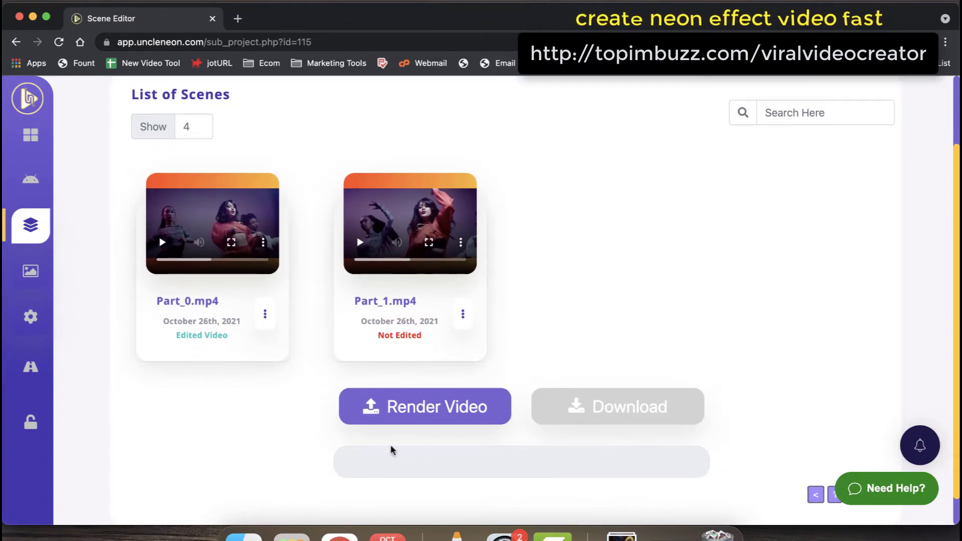
click(378, 419)
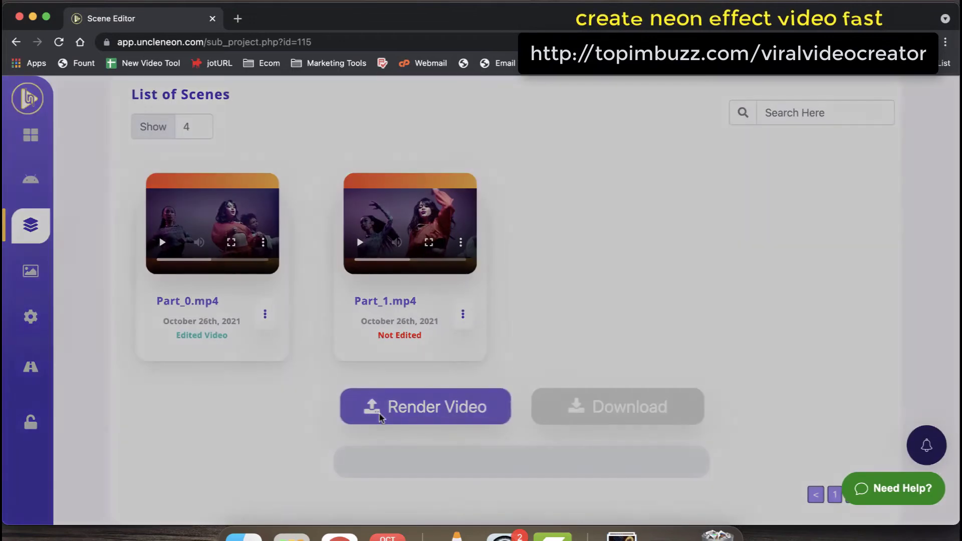
scroll(369, 373, down, 4)
scroll(368, 375, down, 6)
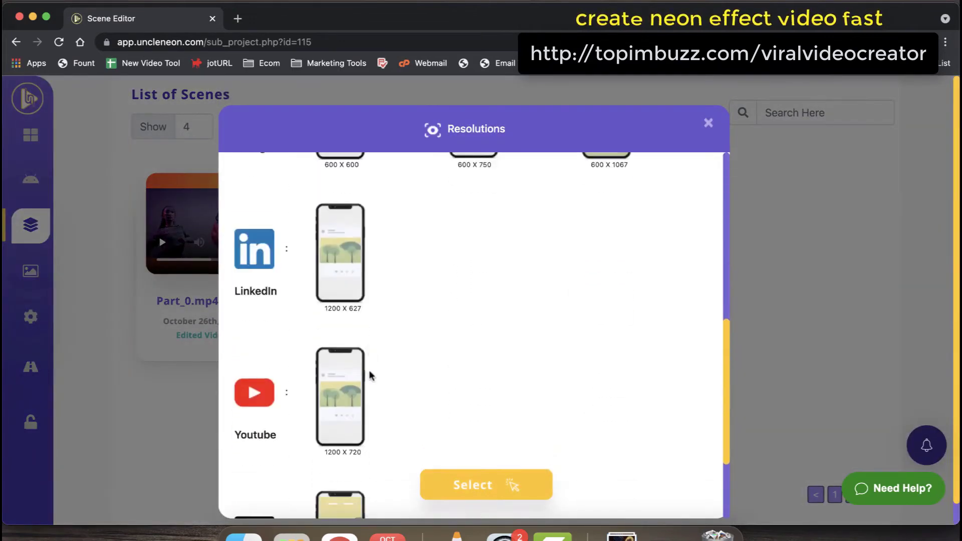
click(320, 278)
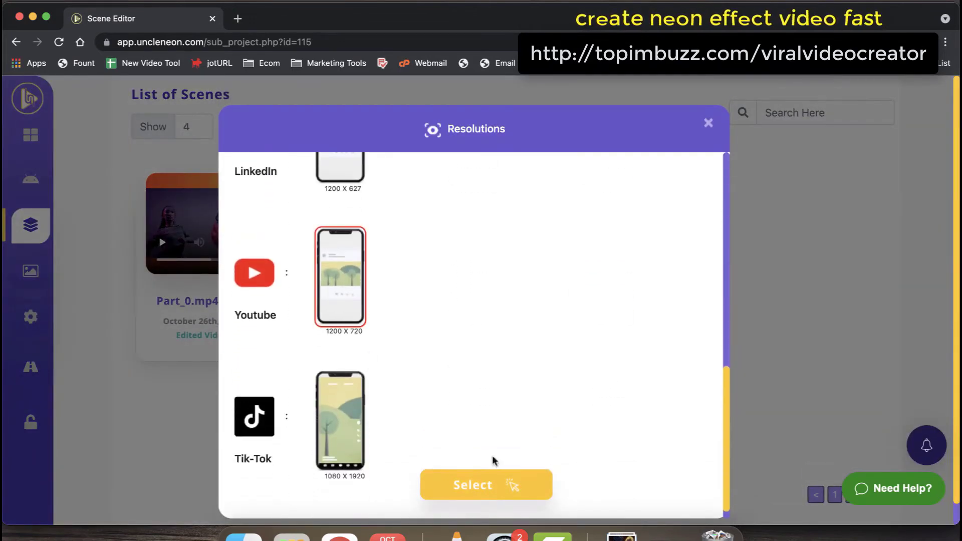
click(475, 496)
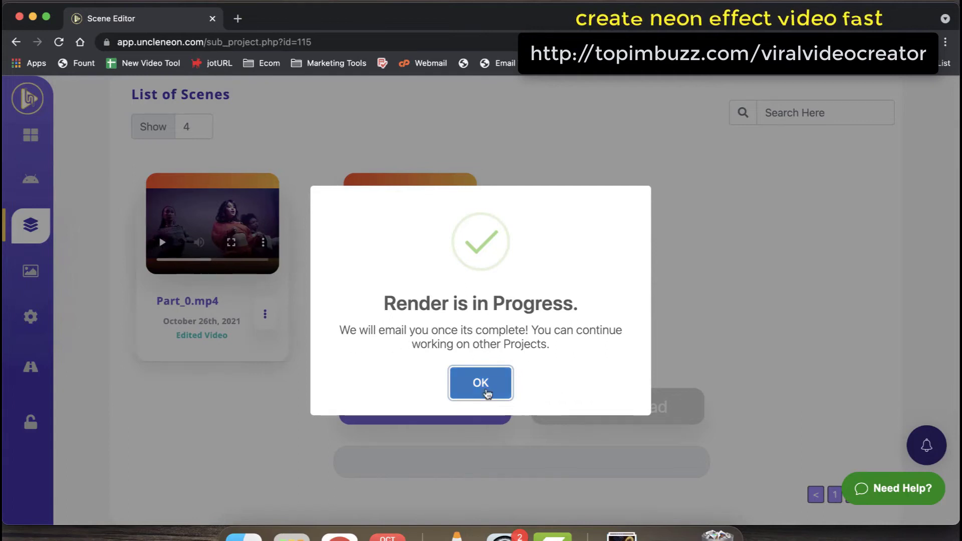
click(504, 395)
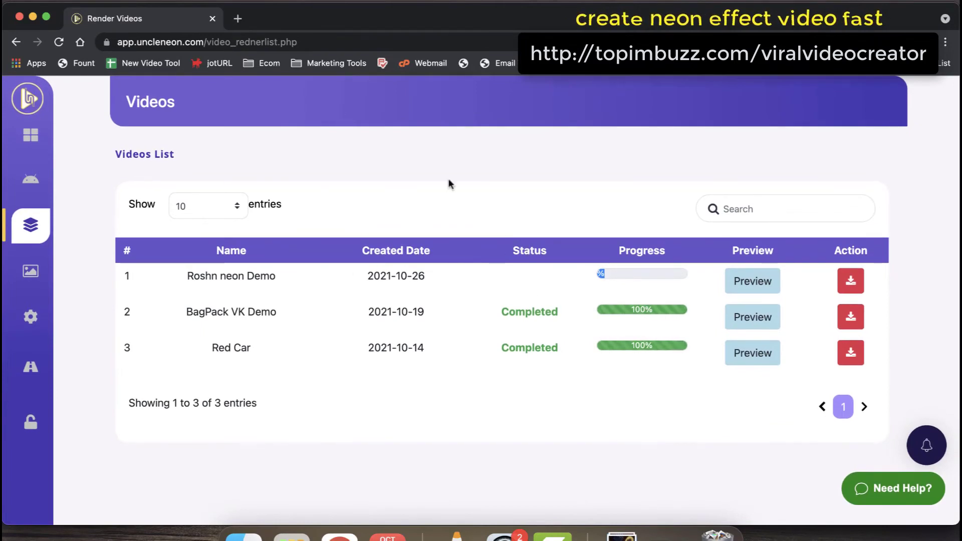
Step: Return to the project dashboard and open the BagPack VK Demo project for editing
click(30, 135)
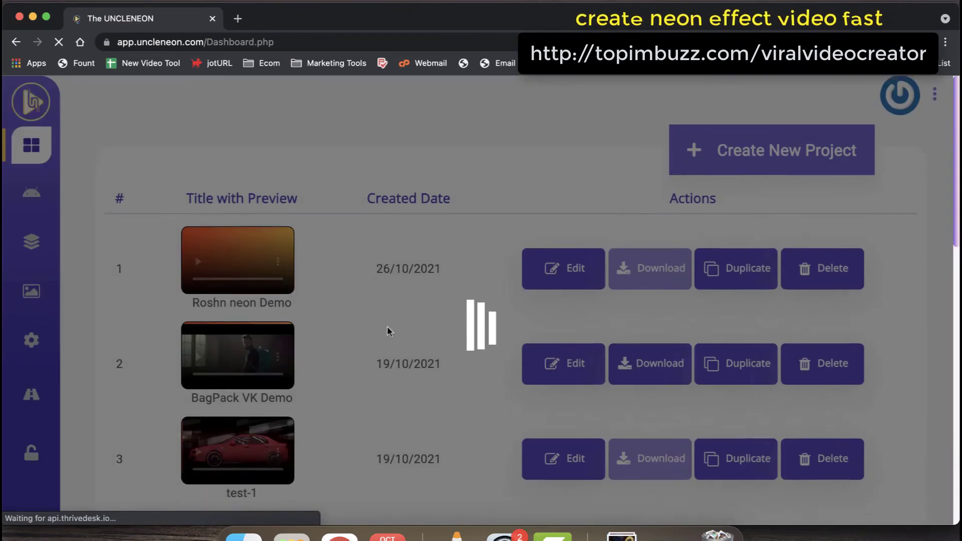
scroll(387, 325, down, 3)
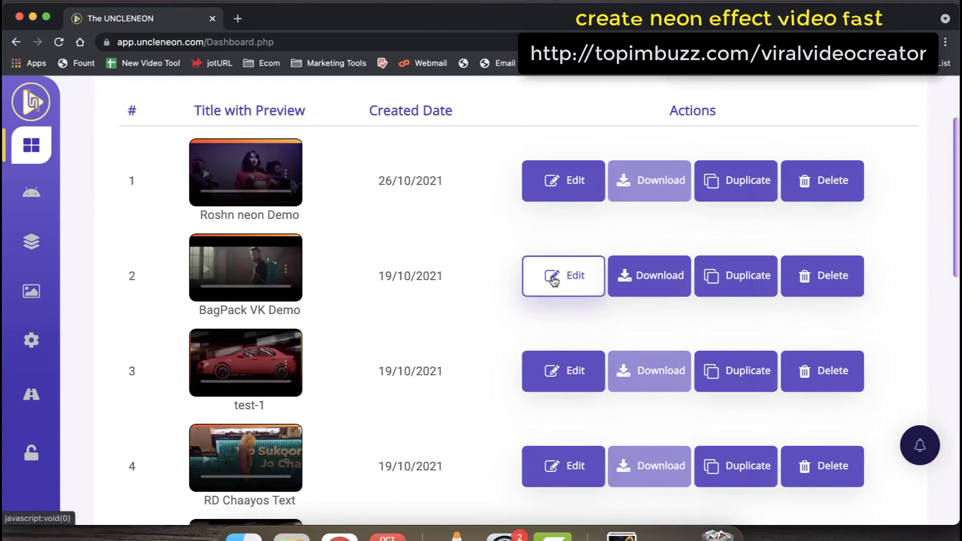
click(553, 281)
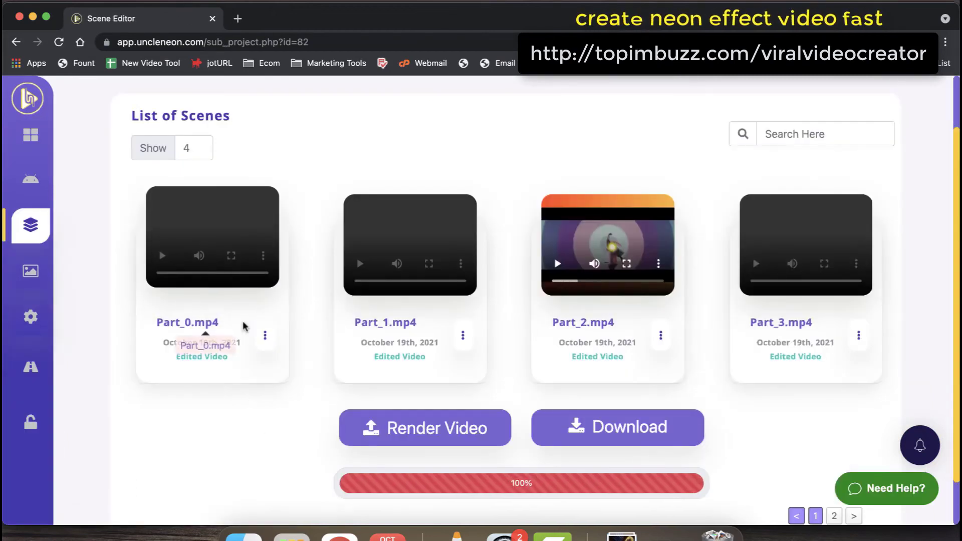
Step: Open the Part_0.mp4 scene from the list of scenes for editing
scroll(244, 326, up, 1)
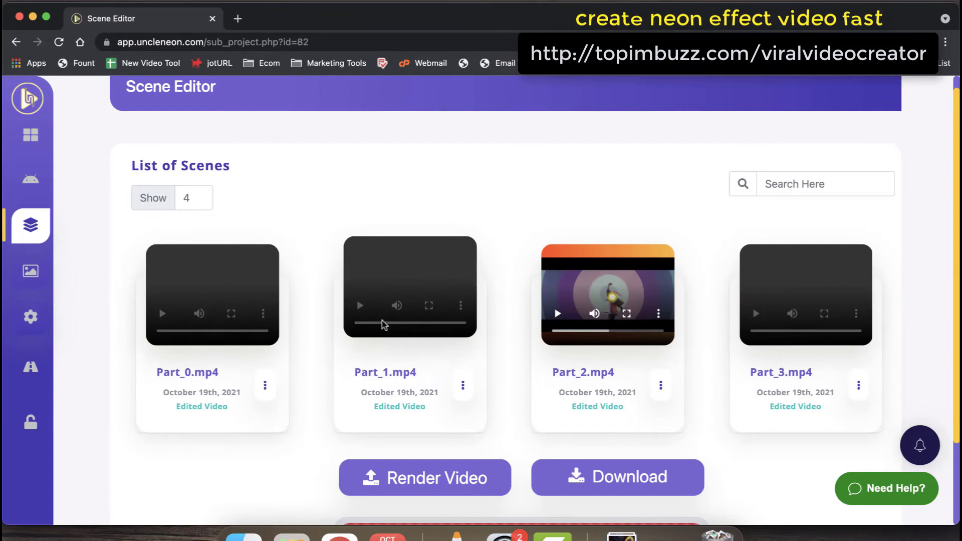
click(265, 385)
click(299, 141)
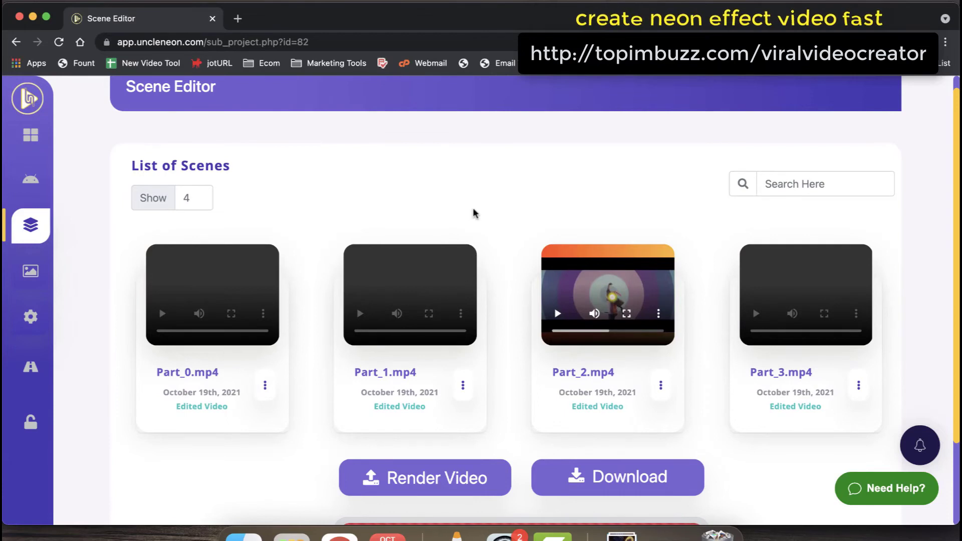
Step: Examine the neon outlines and animations on the backpack scene's timeline from frame 1 to frame 30
scroll(474, 212, down, 2)
scroll(394, 337, down, 2)
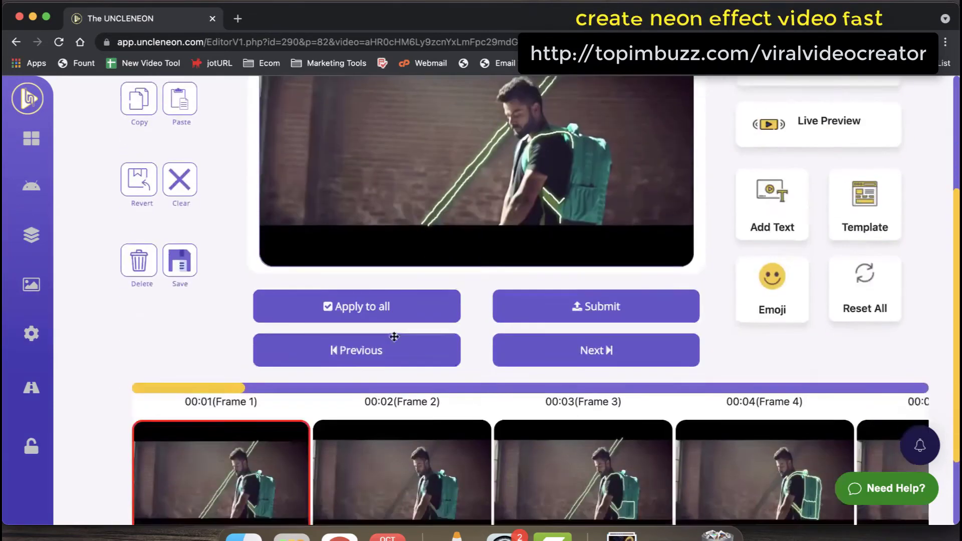
scroll(395, 337, down, 1)
scroll(457, 477, right, 10)
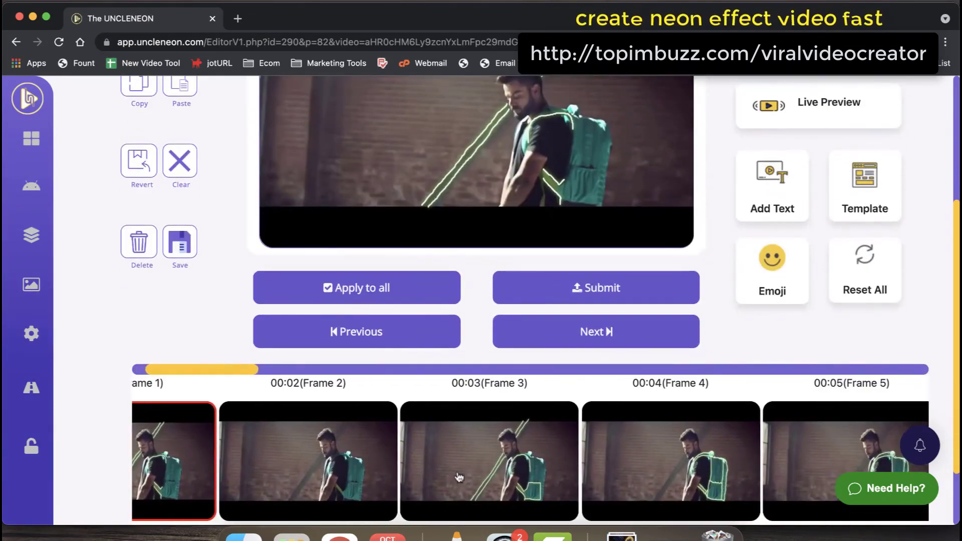
scroll(459, 477, right, 20)
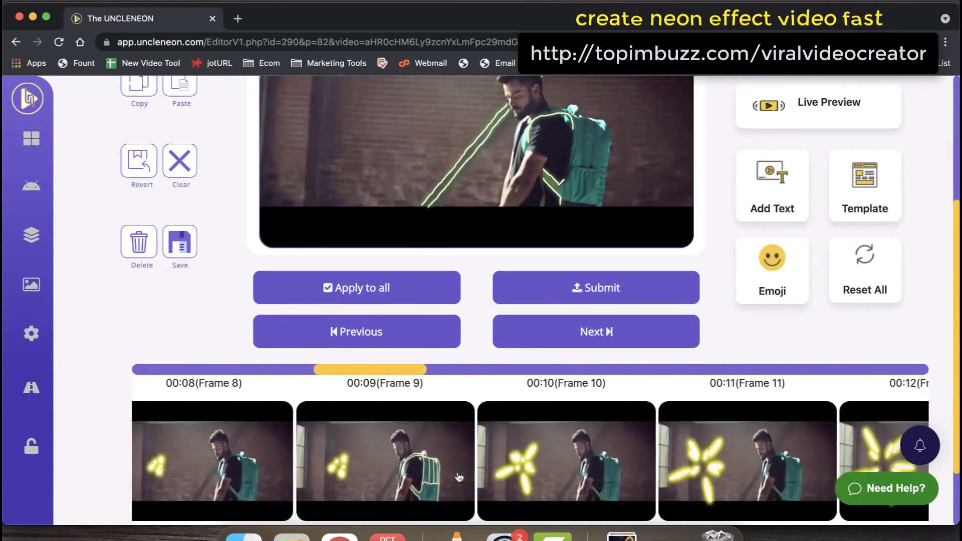
scroll(459, 476, right, 10)
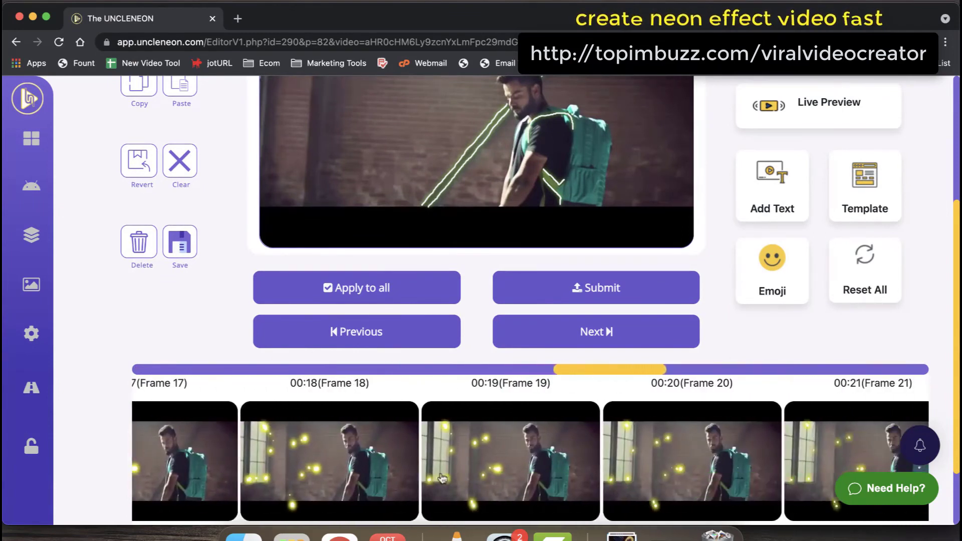
scroll(471, 426, up, 4)
scroll(486, 366, down, 5)
scroll(619, 375, right, 10)
scroll(619, 374, right, 15)
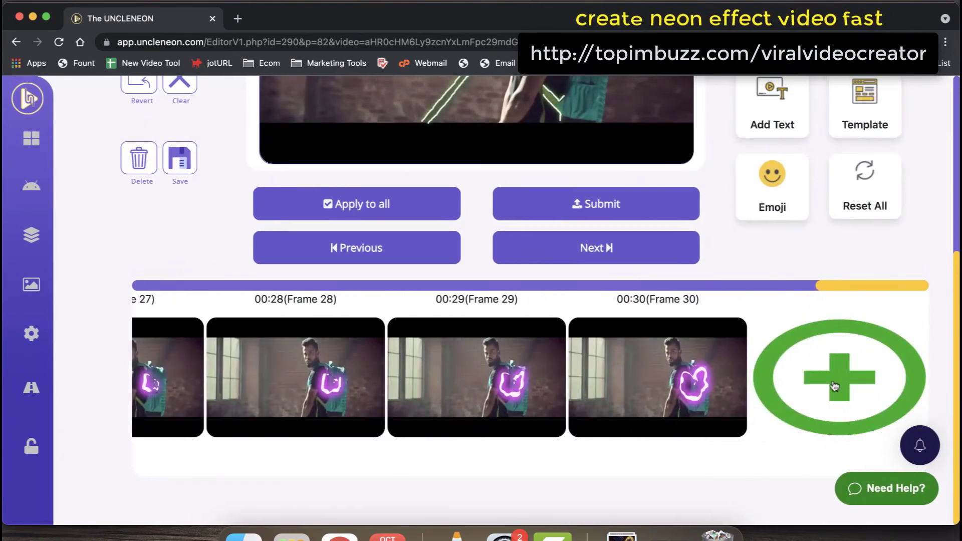
Step: Load the frames that follow frame 30 into the scene's timeline
click(637, 401)
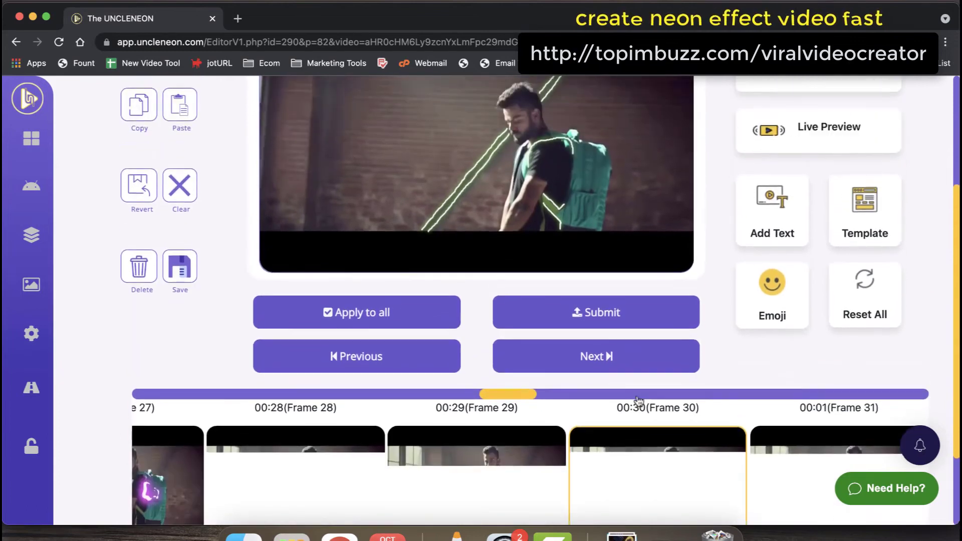
scroll(636, 399, down, 5)
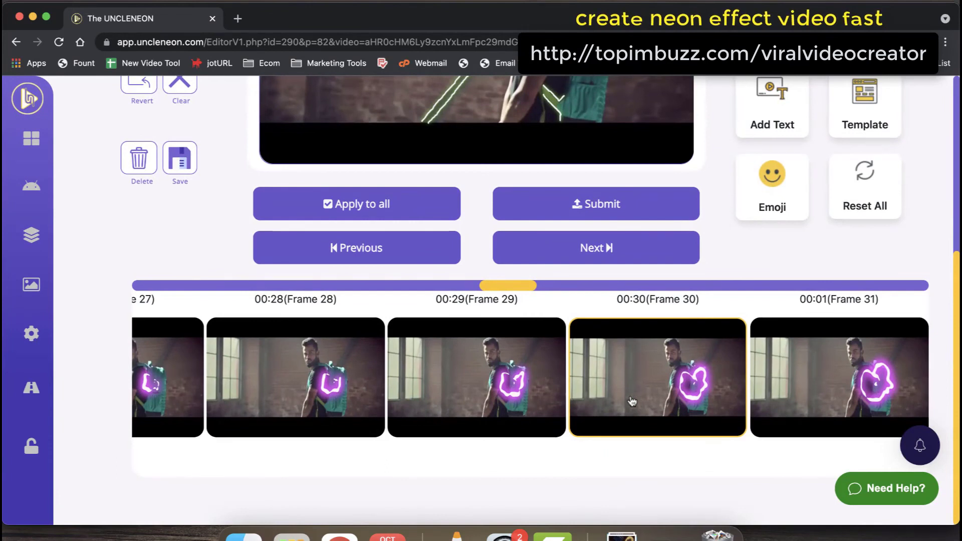
scroll(581, 369, up, 5)
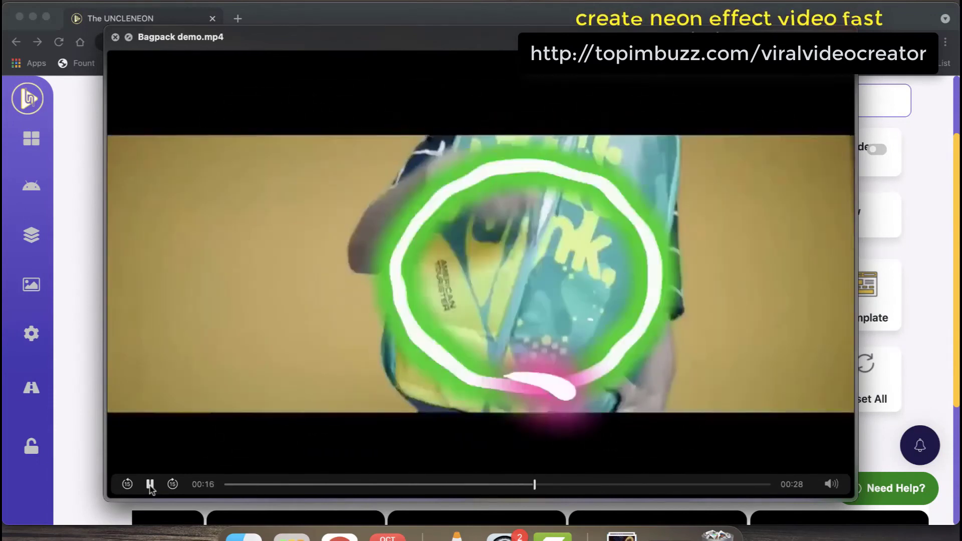
Step: Close the Bagpack demo.mp4 player and examine the neon animations on the radio frames and the earlier backpack frames
key(Escape)
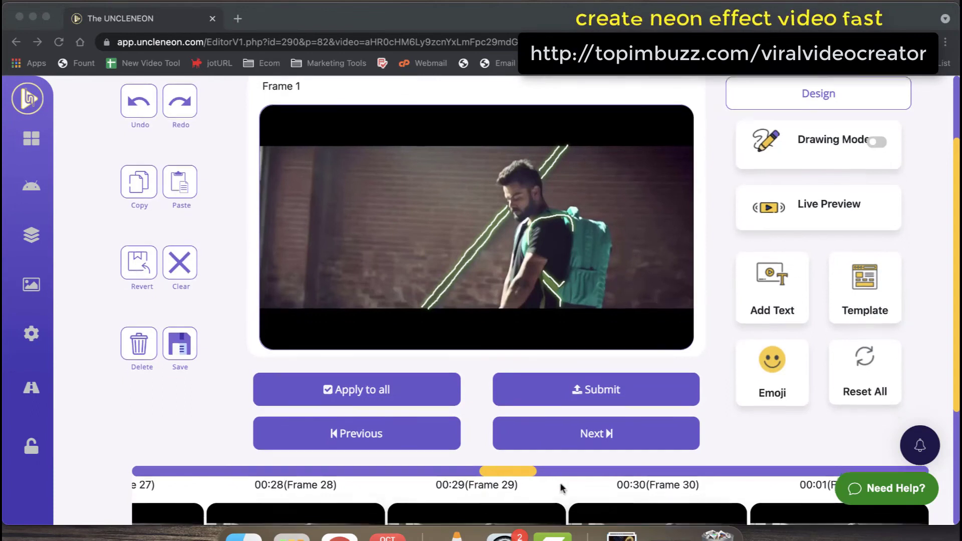
scroll(556, 451, down, 3)
scroll(581, 366, right, 5)
scroll(614, 347, right, 10)
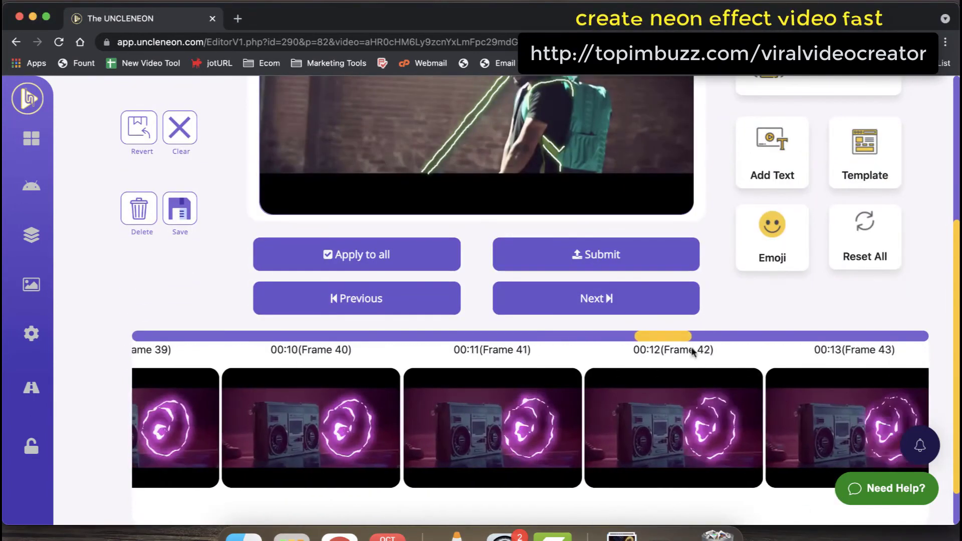
scroll(616, 365, left, 7)
drag(604, 339, 807, 333)
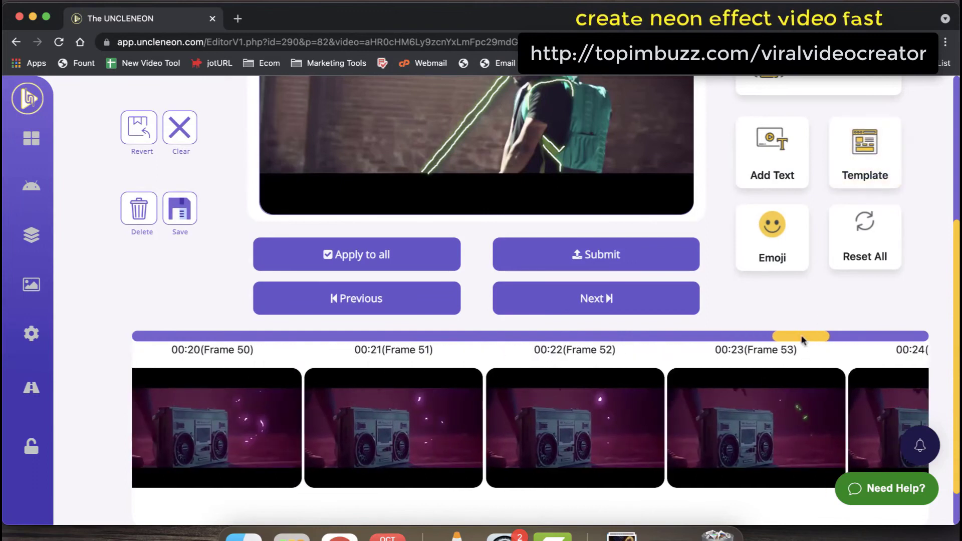
drag(821, 335, 339, 386)
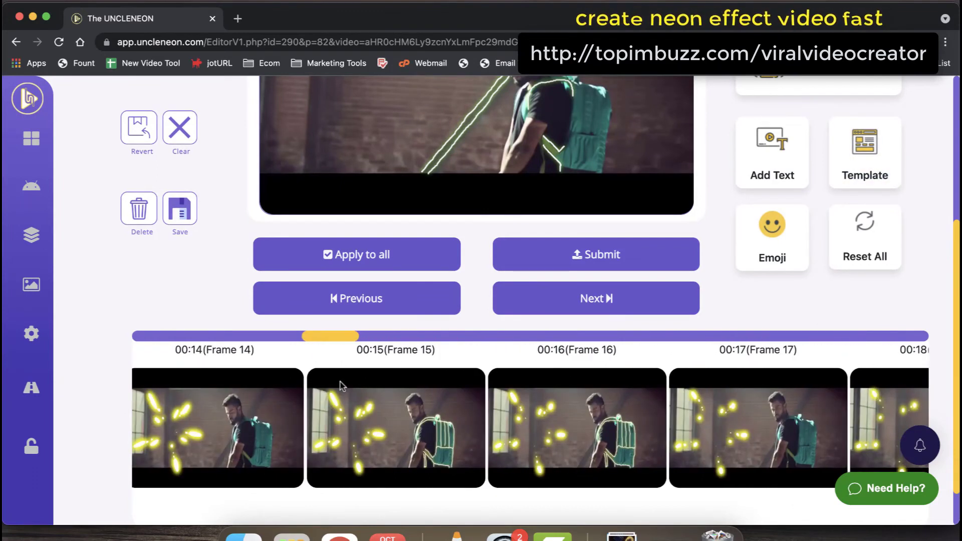
scroll(415, 400, up, 5)
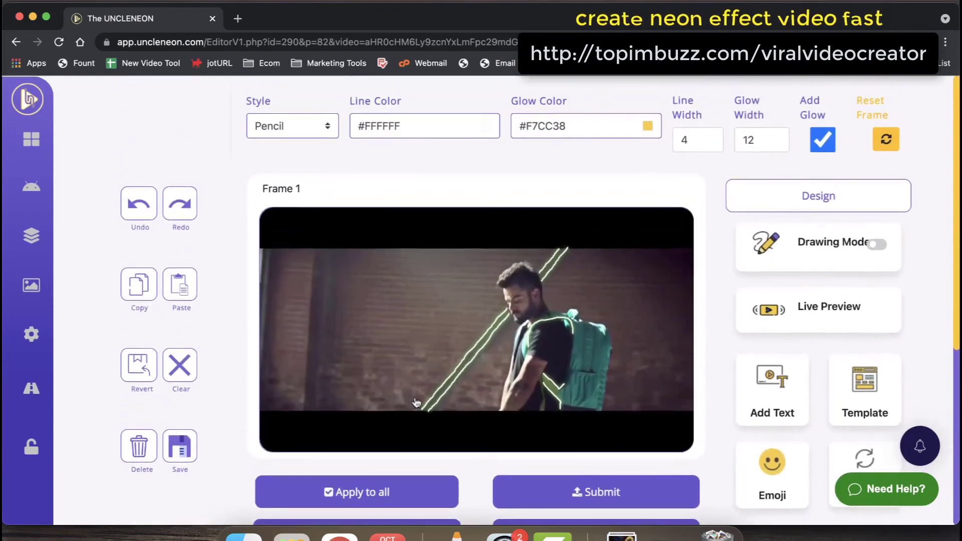